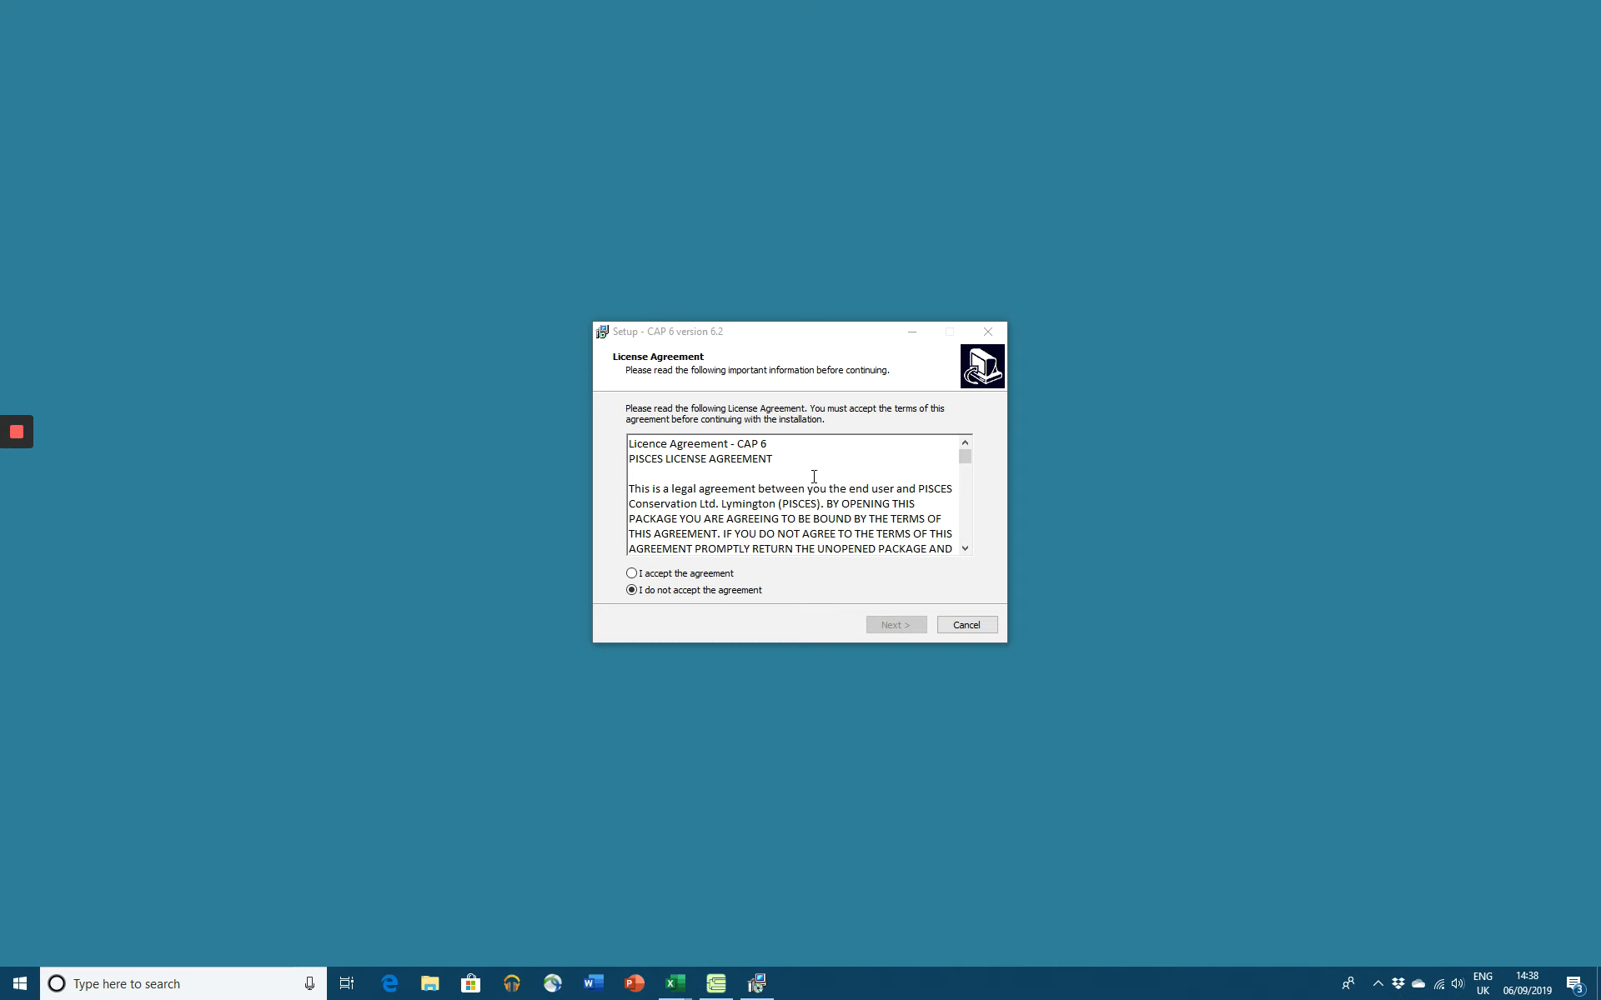
Accept the CAP 6 licence agreement and continue setup with the default installation folder and Start Menu folder.
click(632, 573)
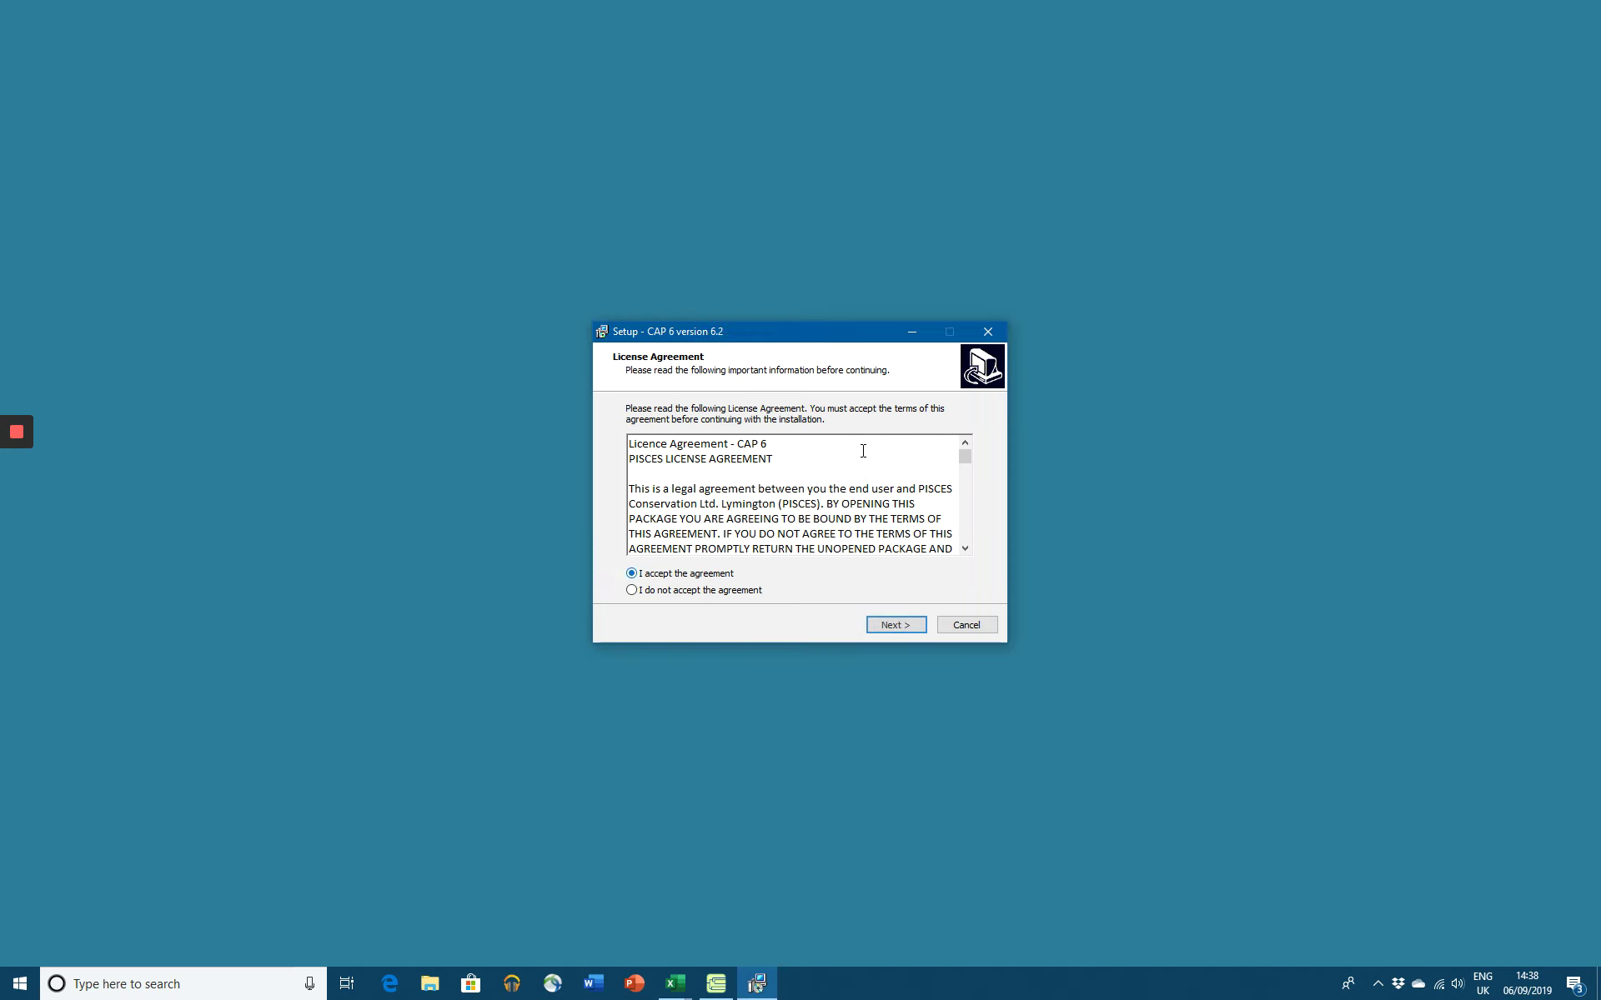
click(891, 626)
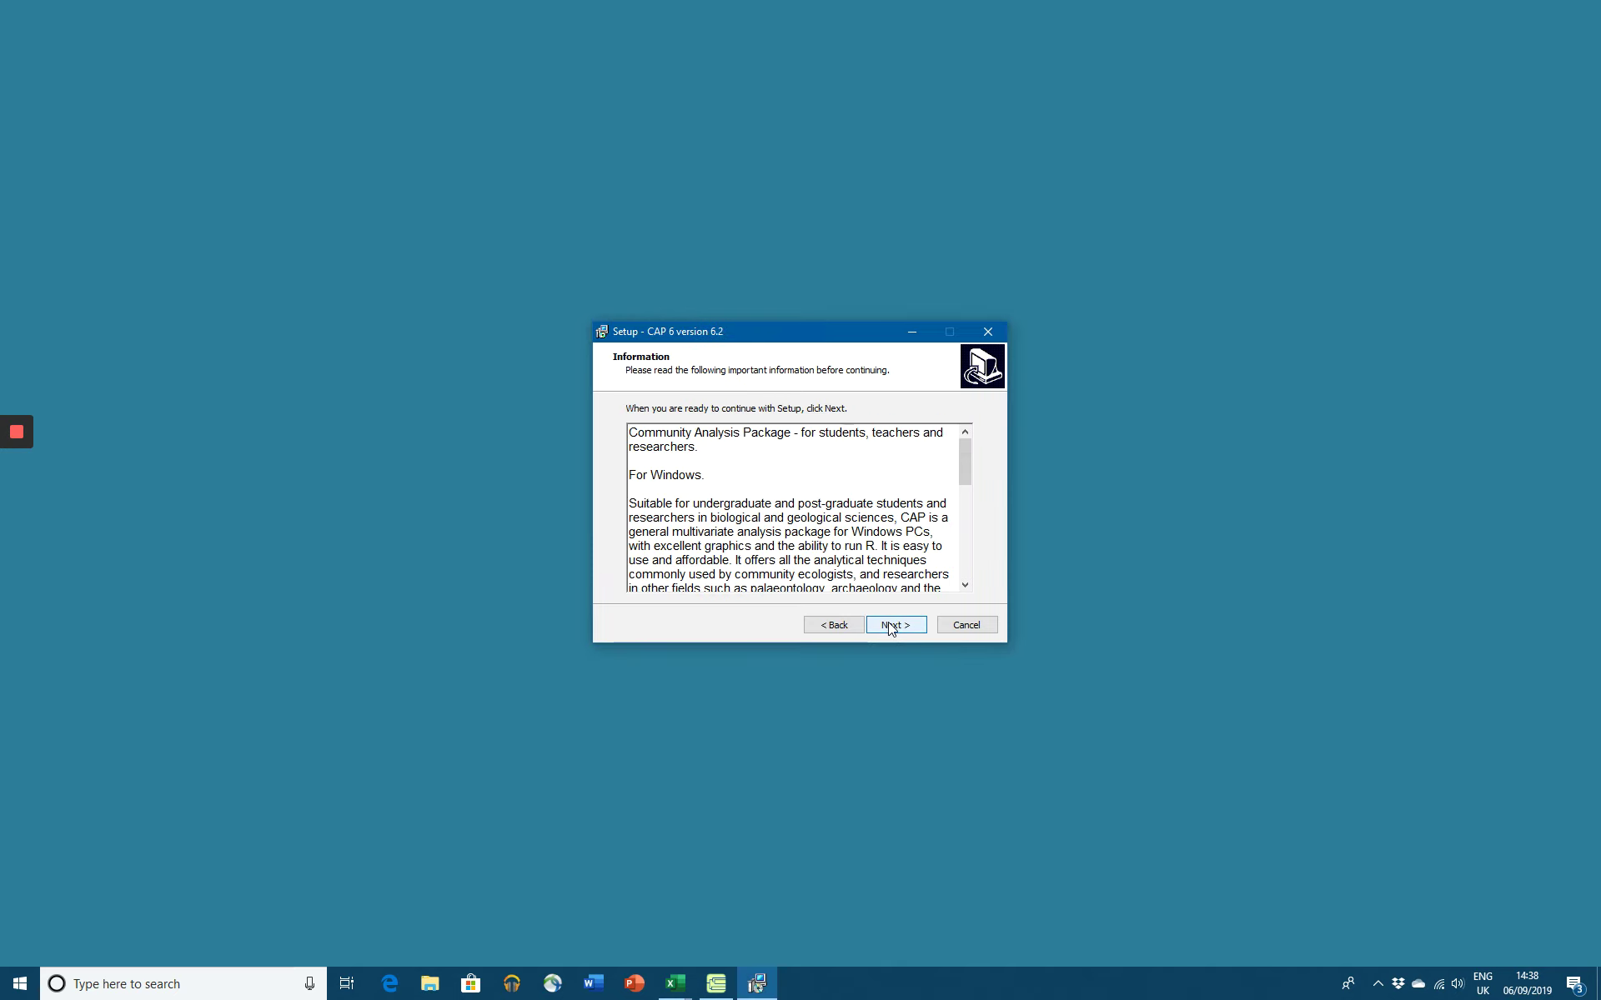
click(889, 626)
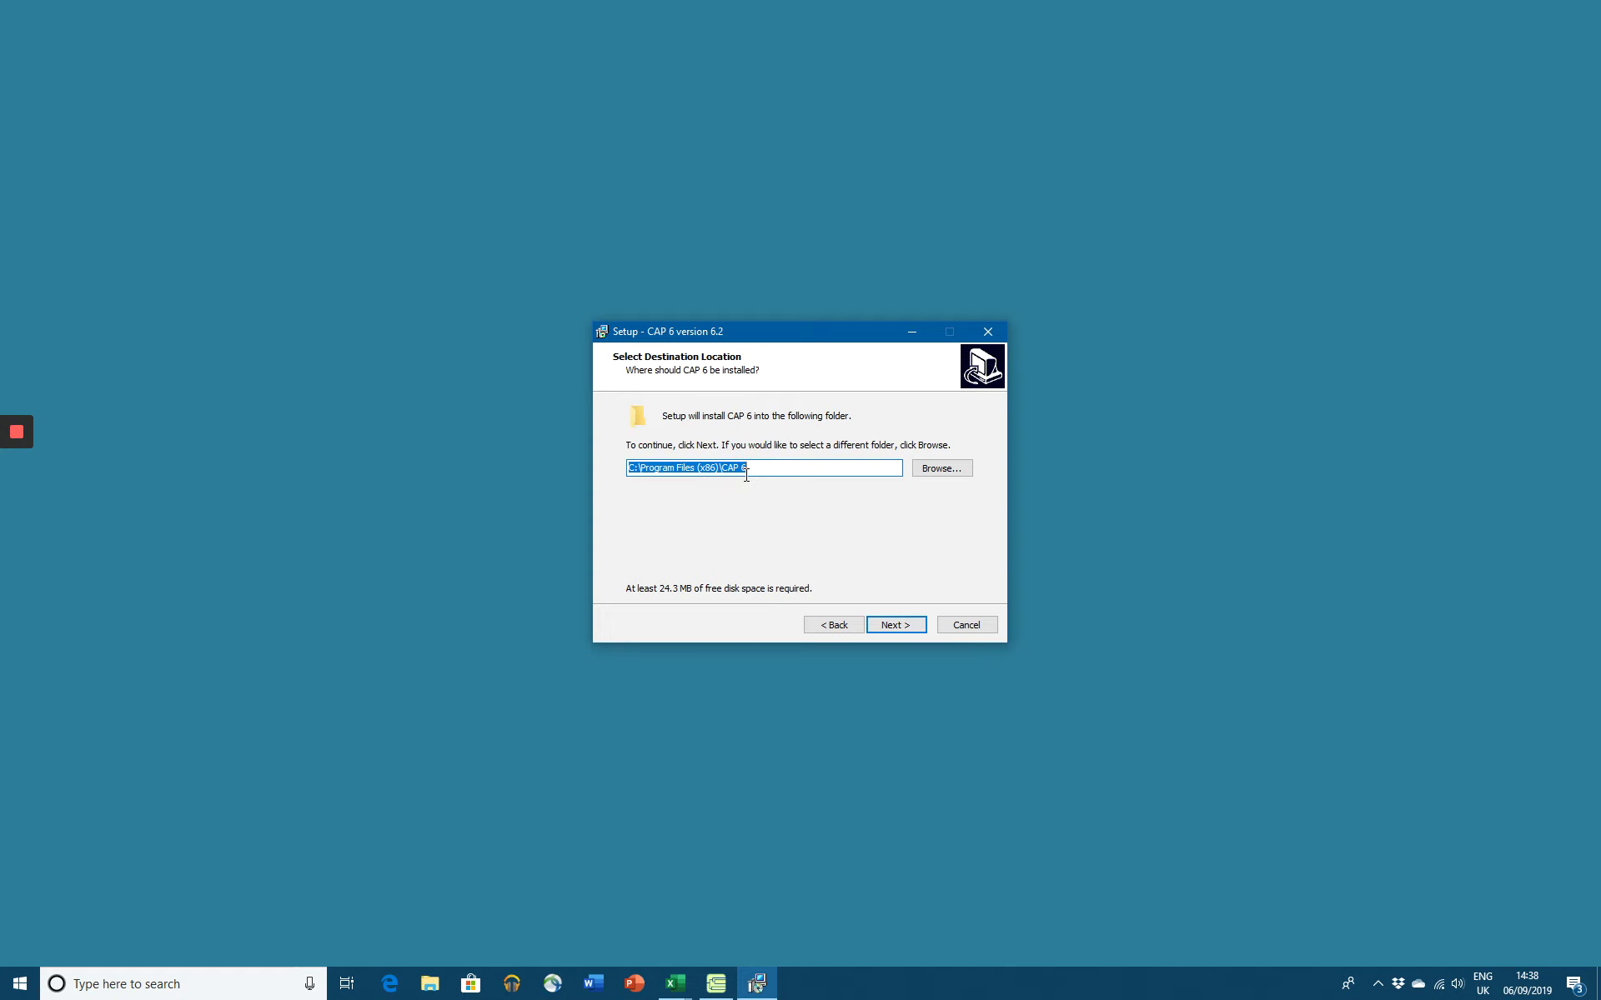
click(906, 627)
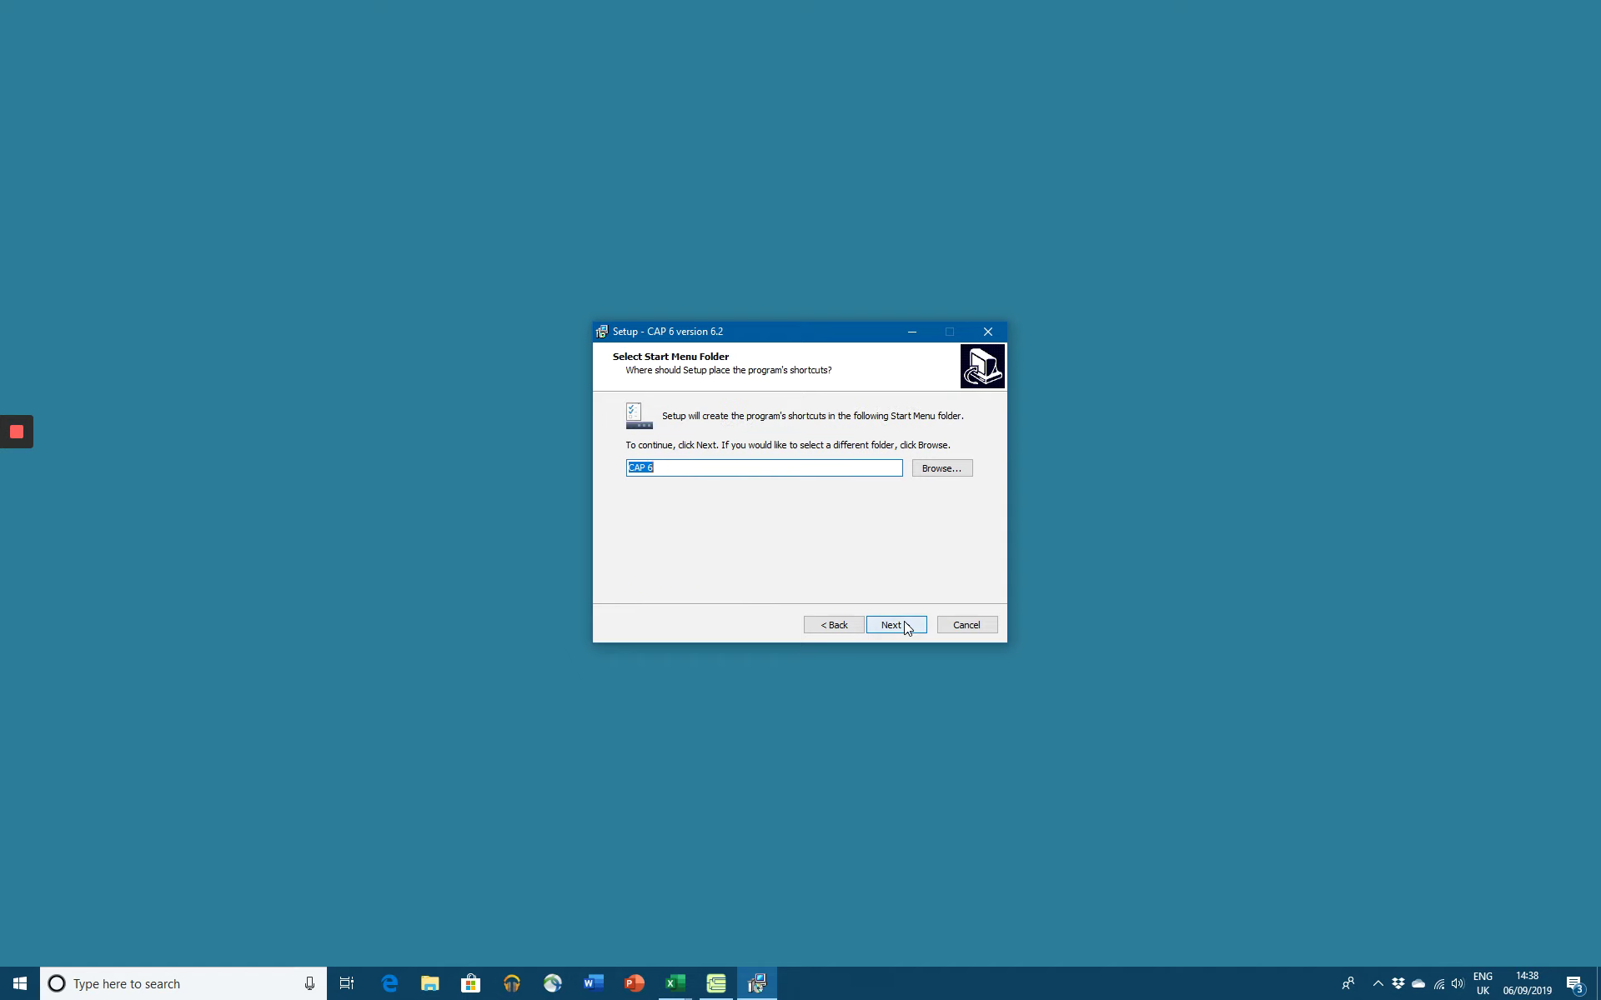
click(905, 627)
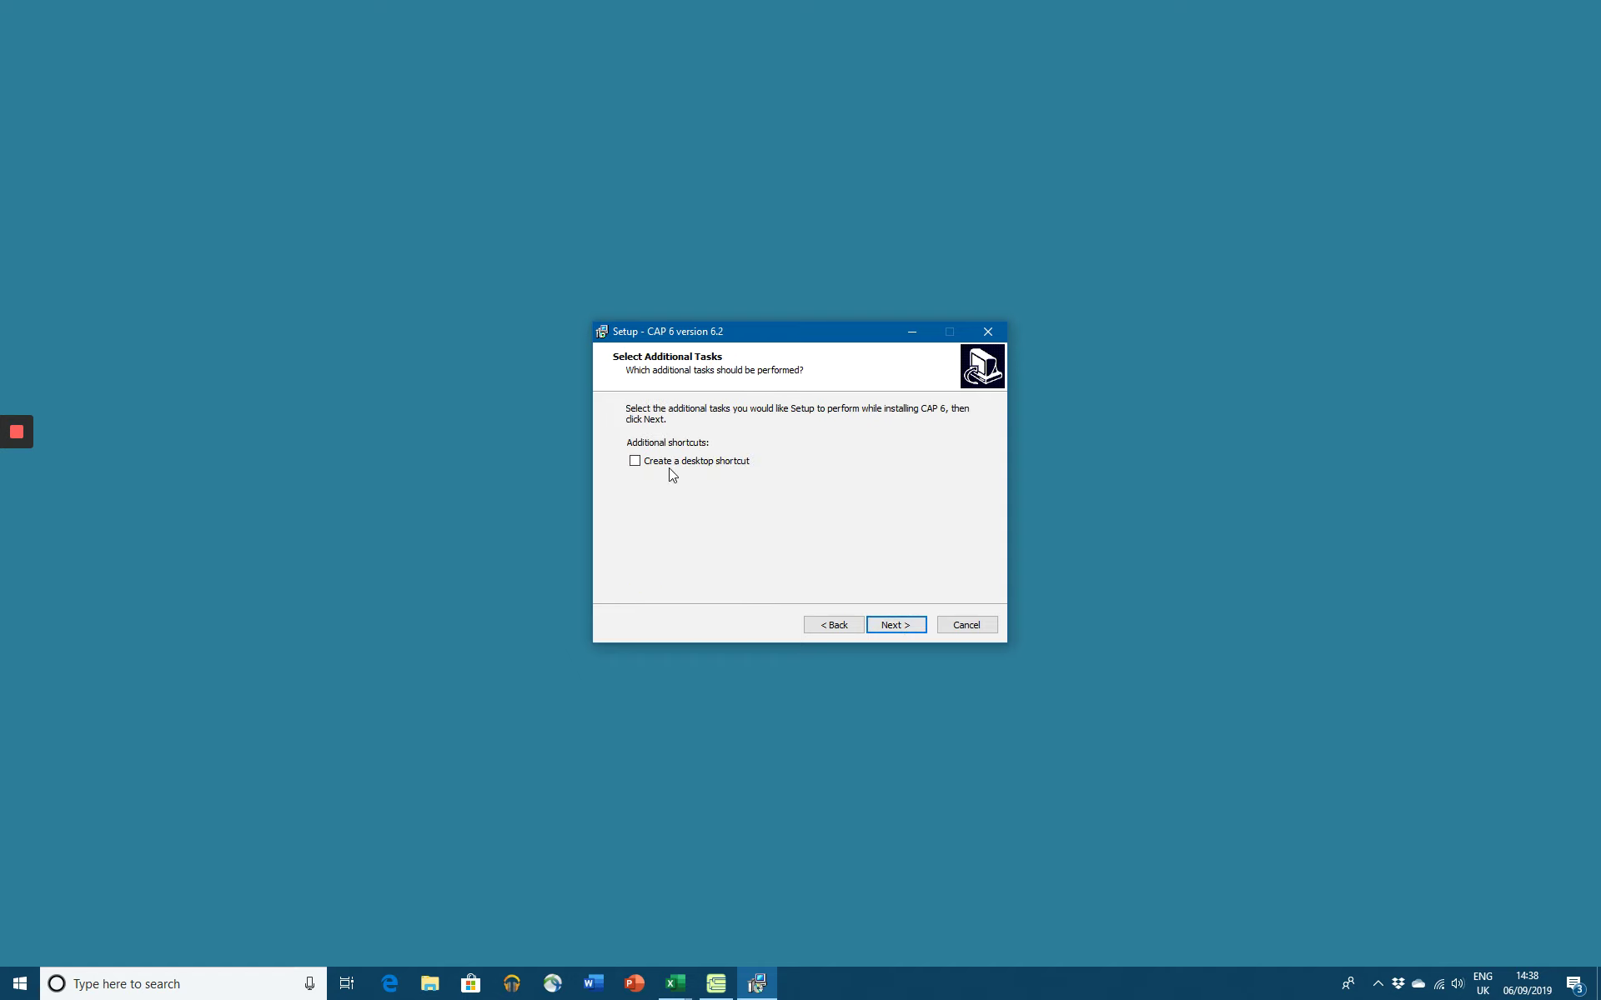
Install CAP 6 with a desktop shortcut, letting setup automatically close the applications that use its files.
click(633, 465)
click(899, 627)
click(907, 627)
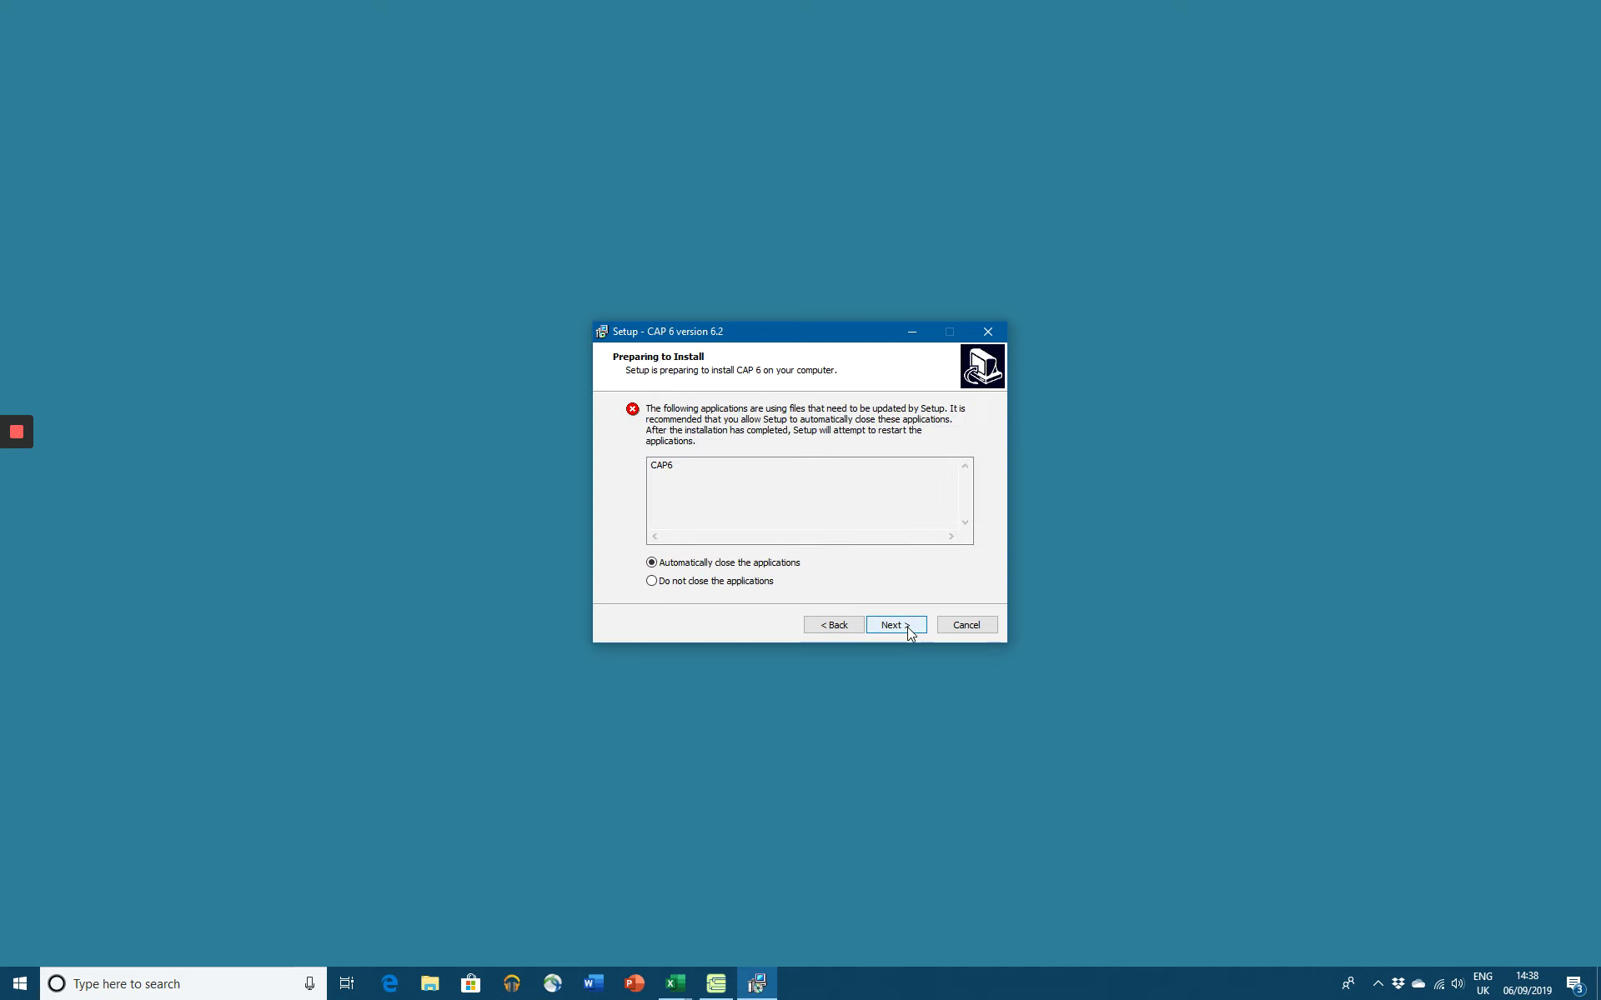
click(907, 627)
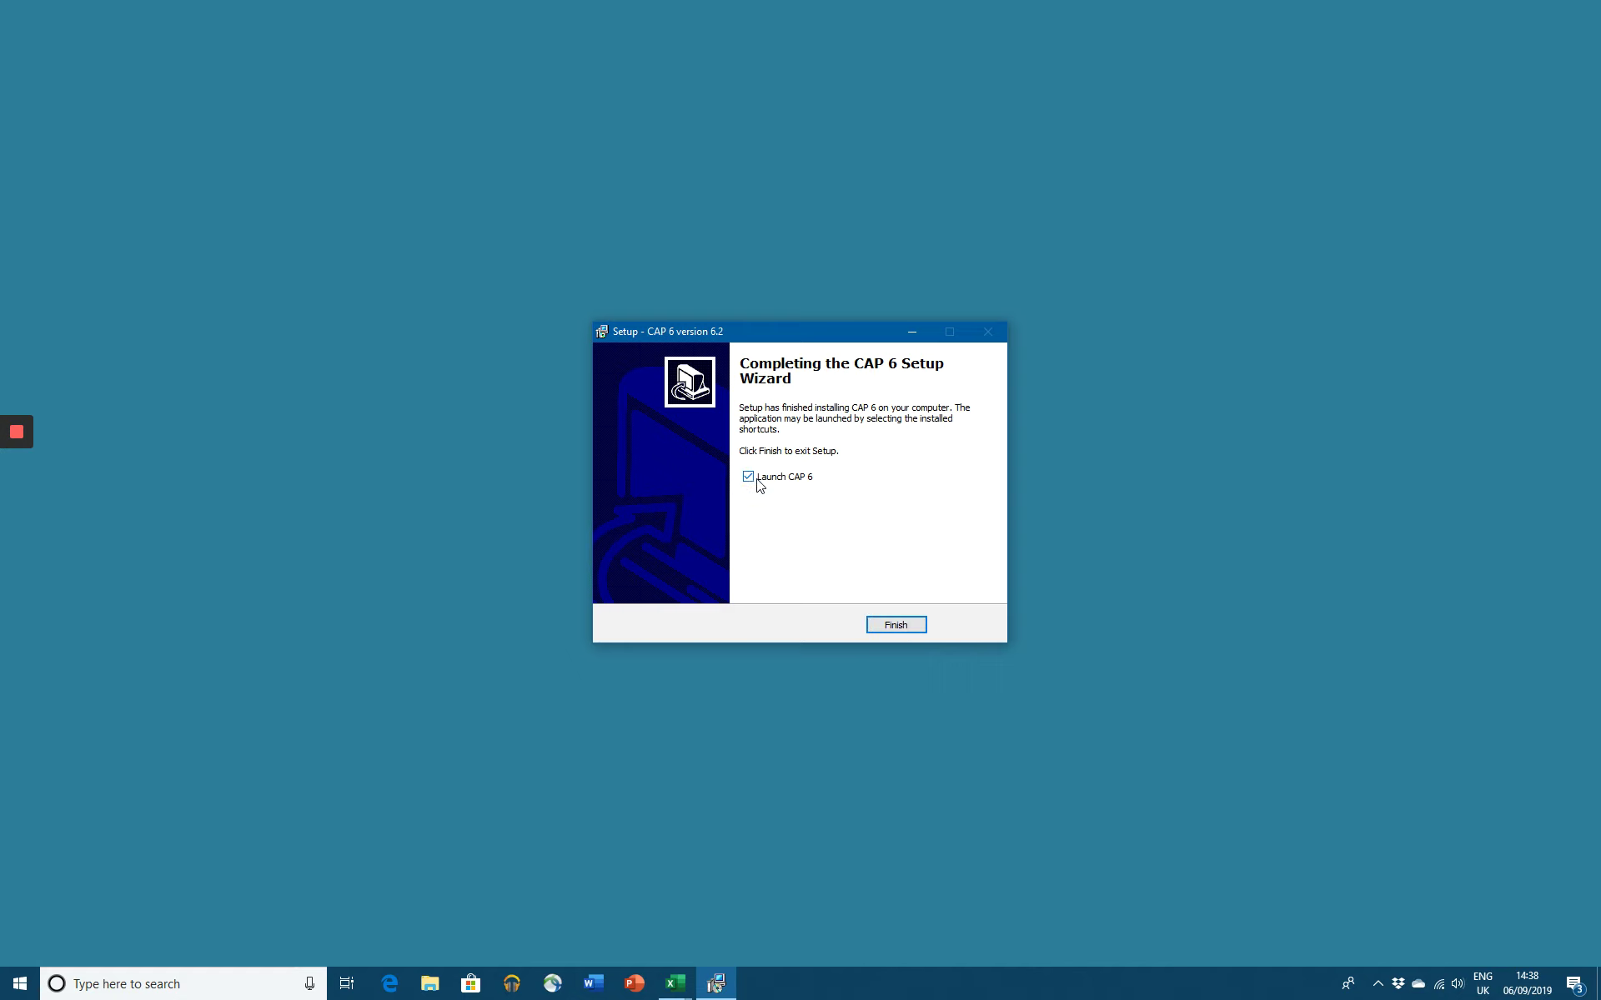
Finish the setup wizard with CAP 6 launched and dismiss the Instant Assist hints.
click(902, 622)
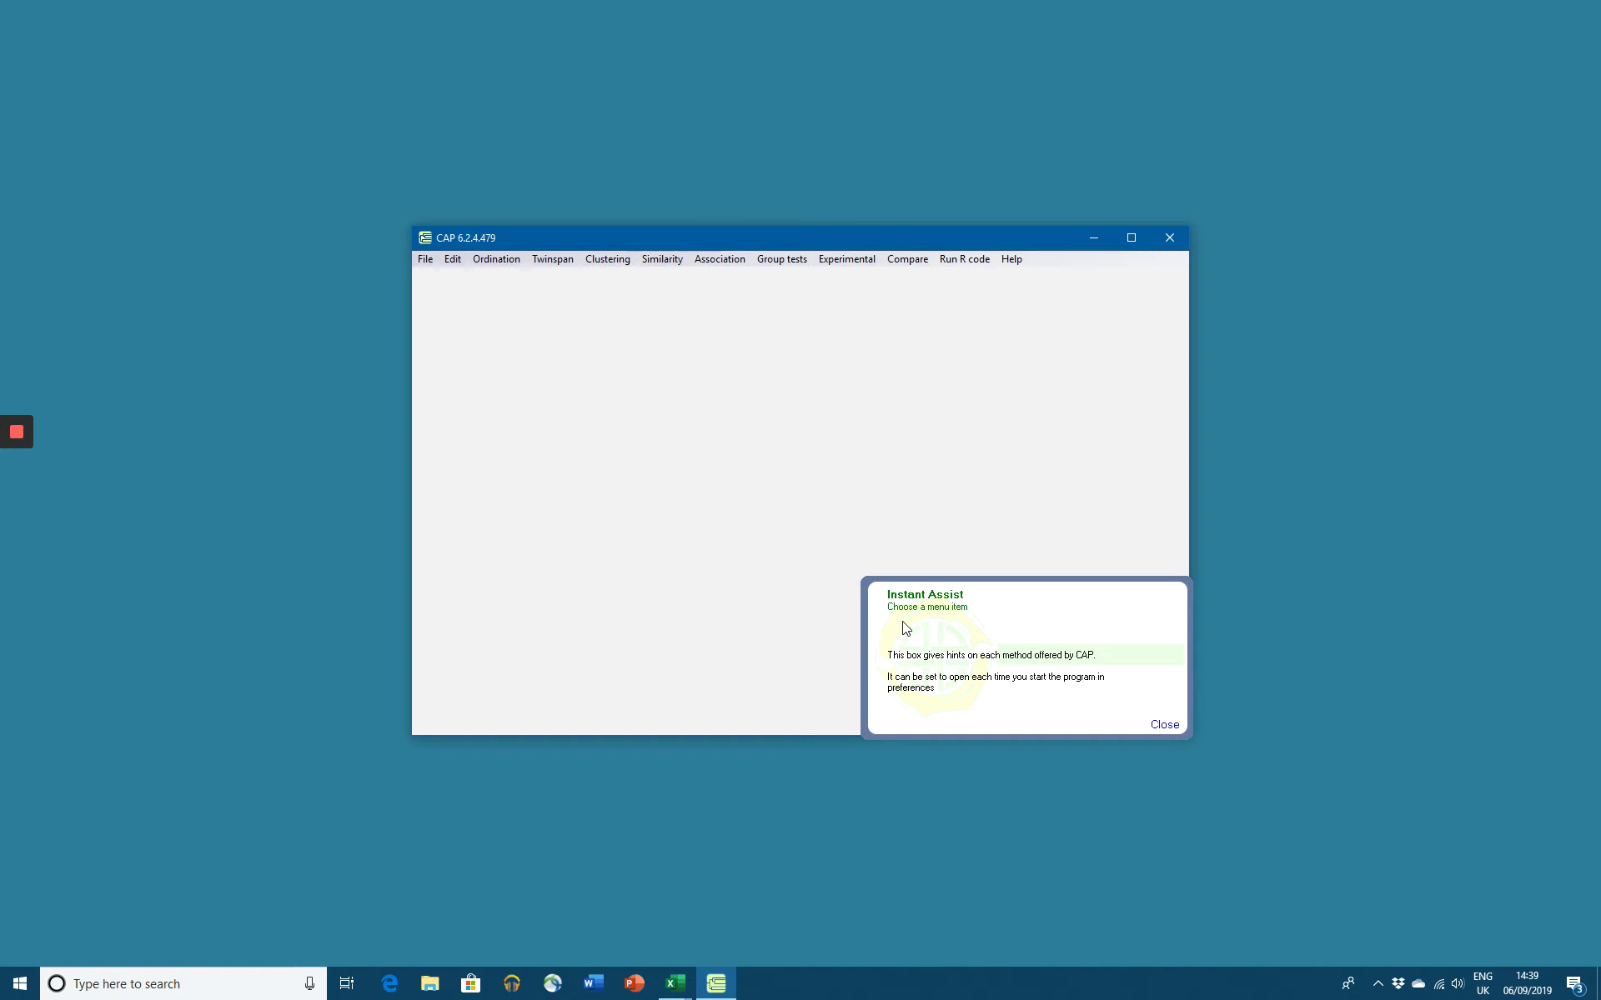
click(1167, 724)
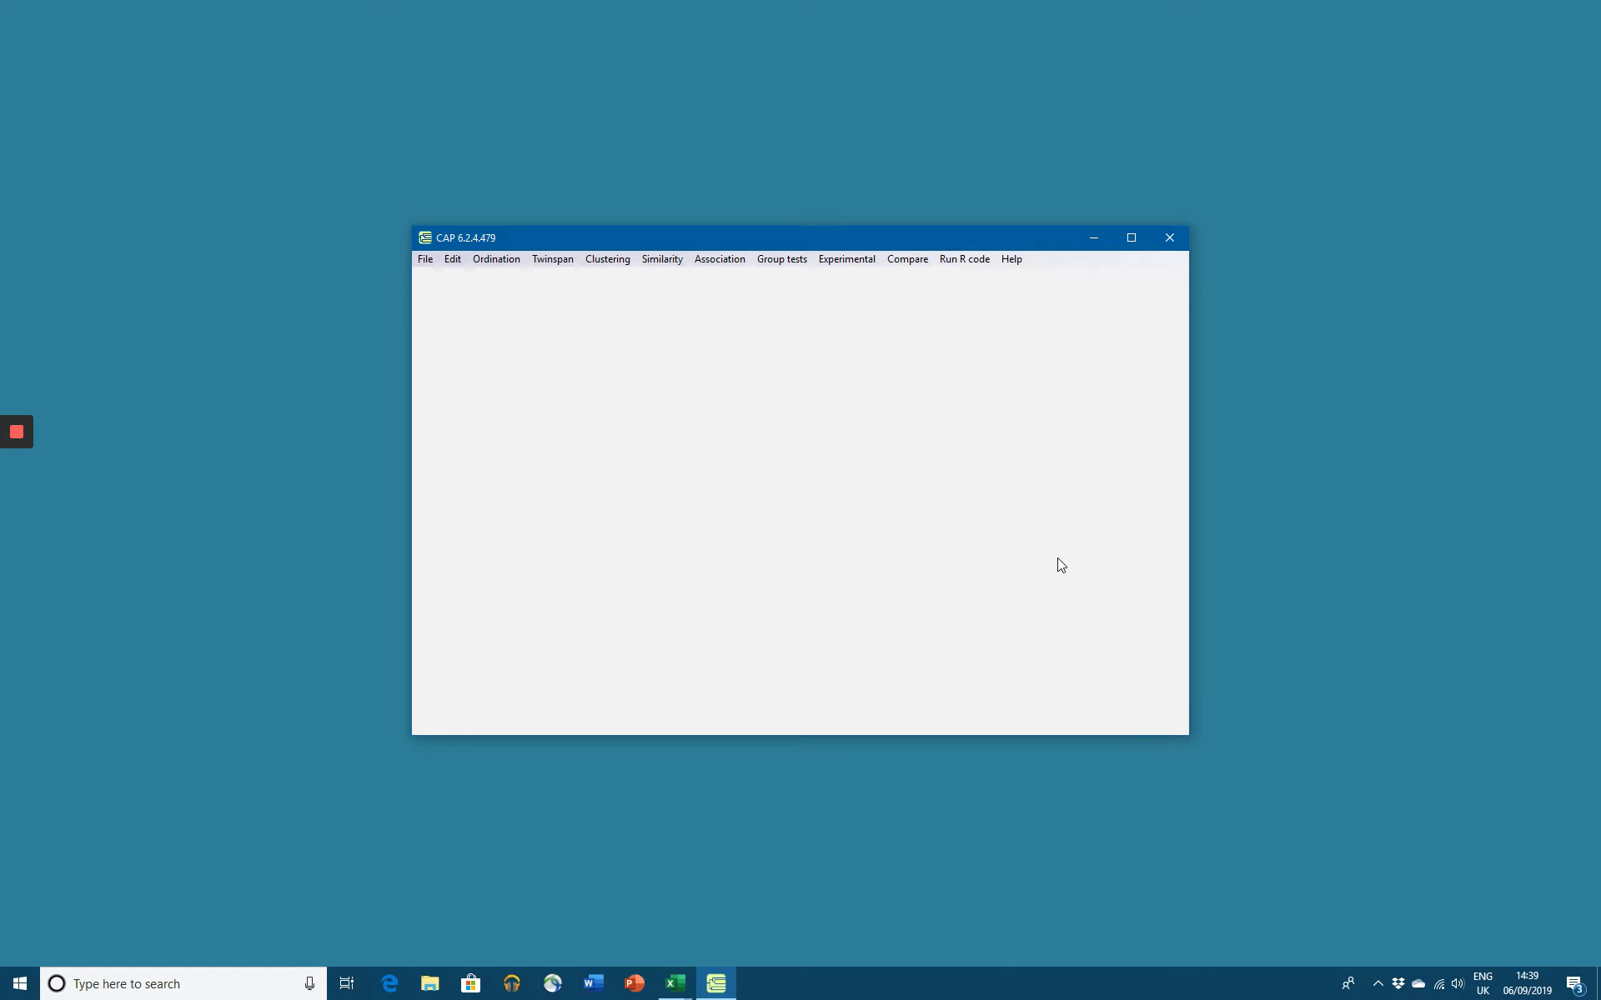
click(965, 259)
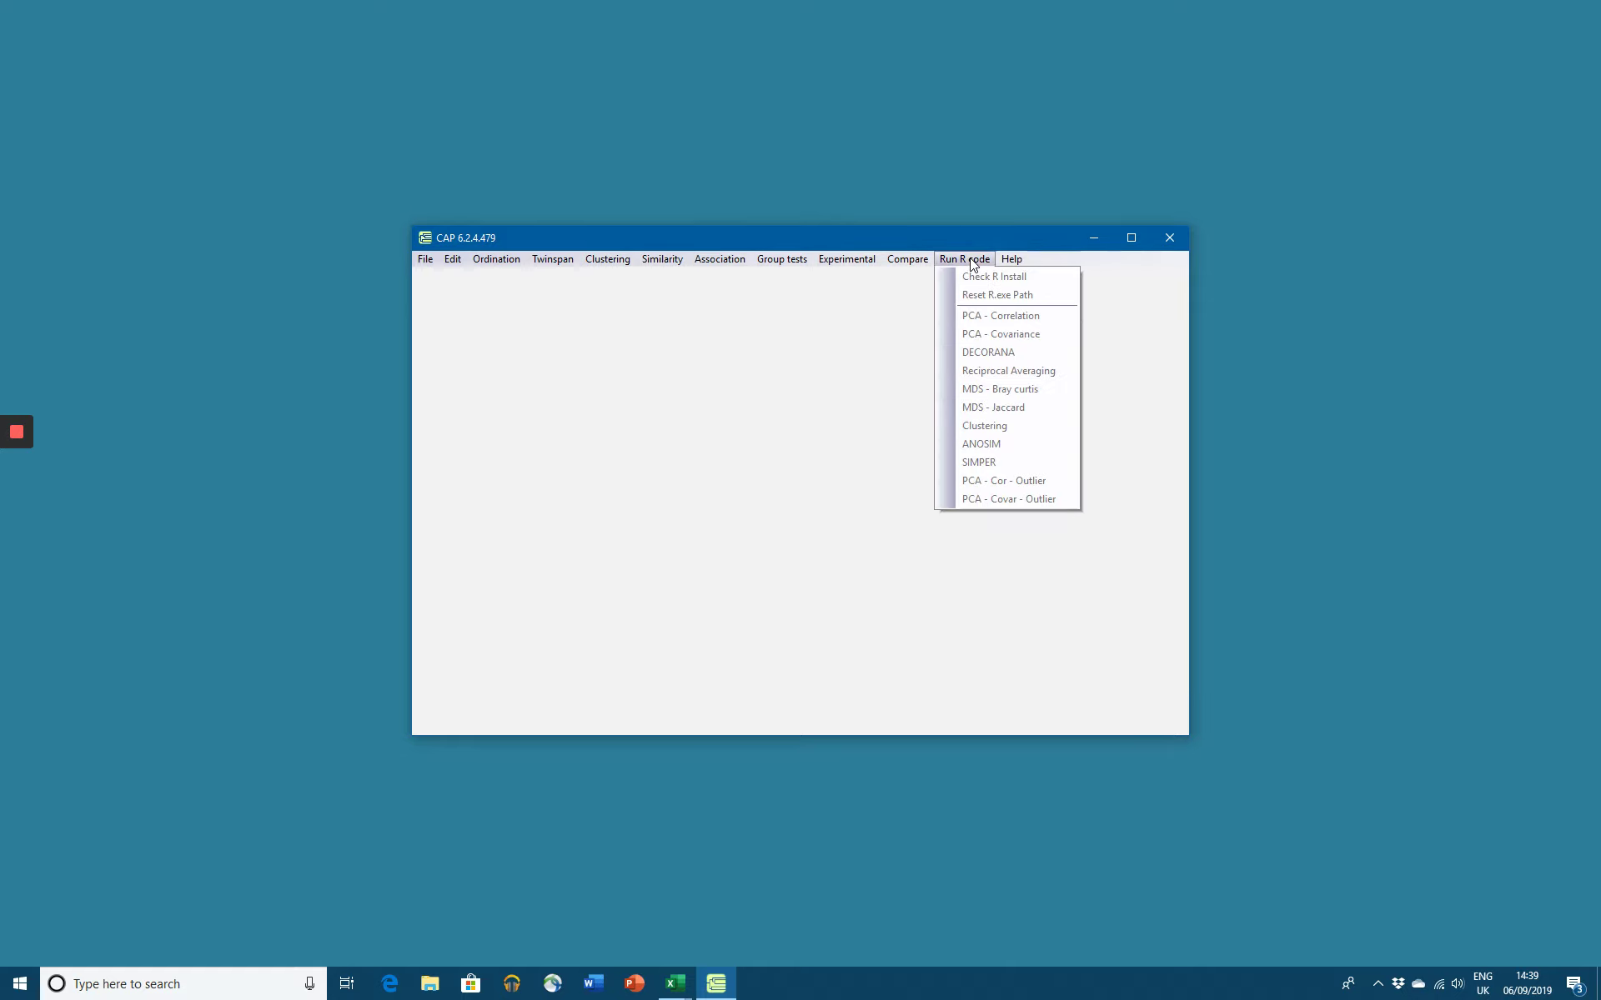
mouse_move(875, 263)
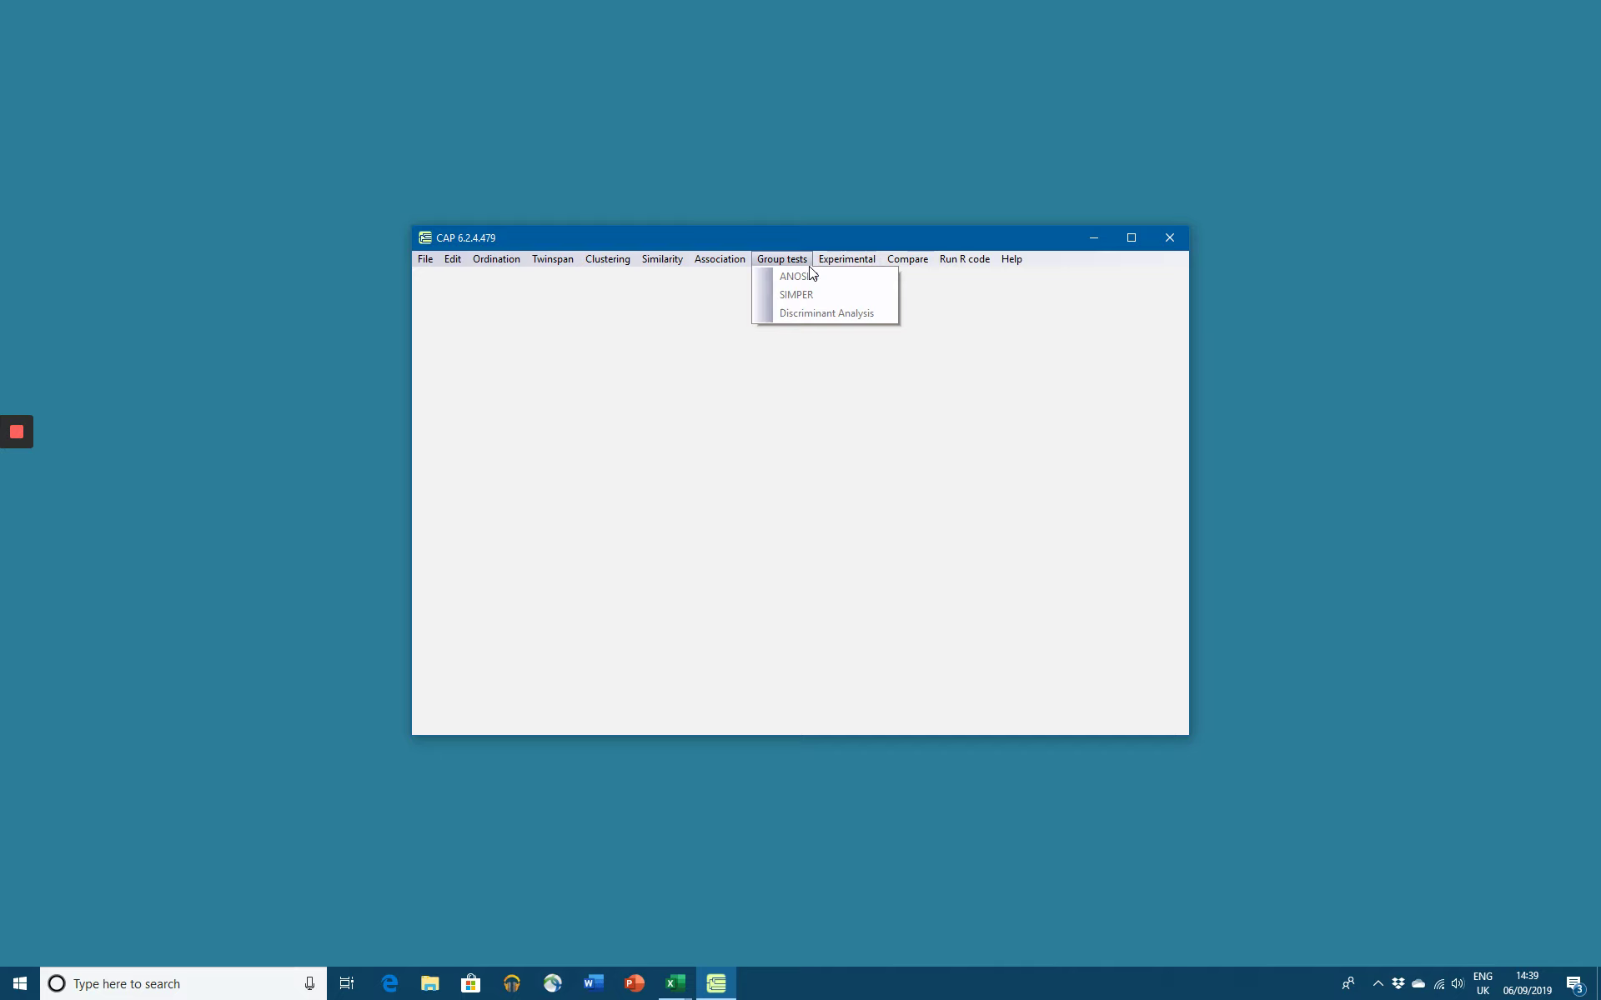
mouse_move(959, 268)
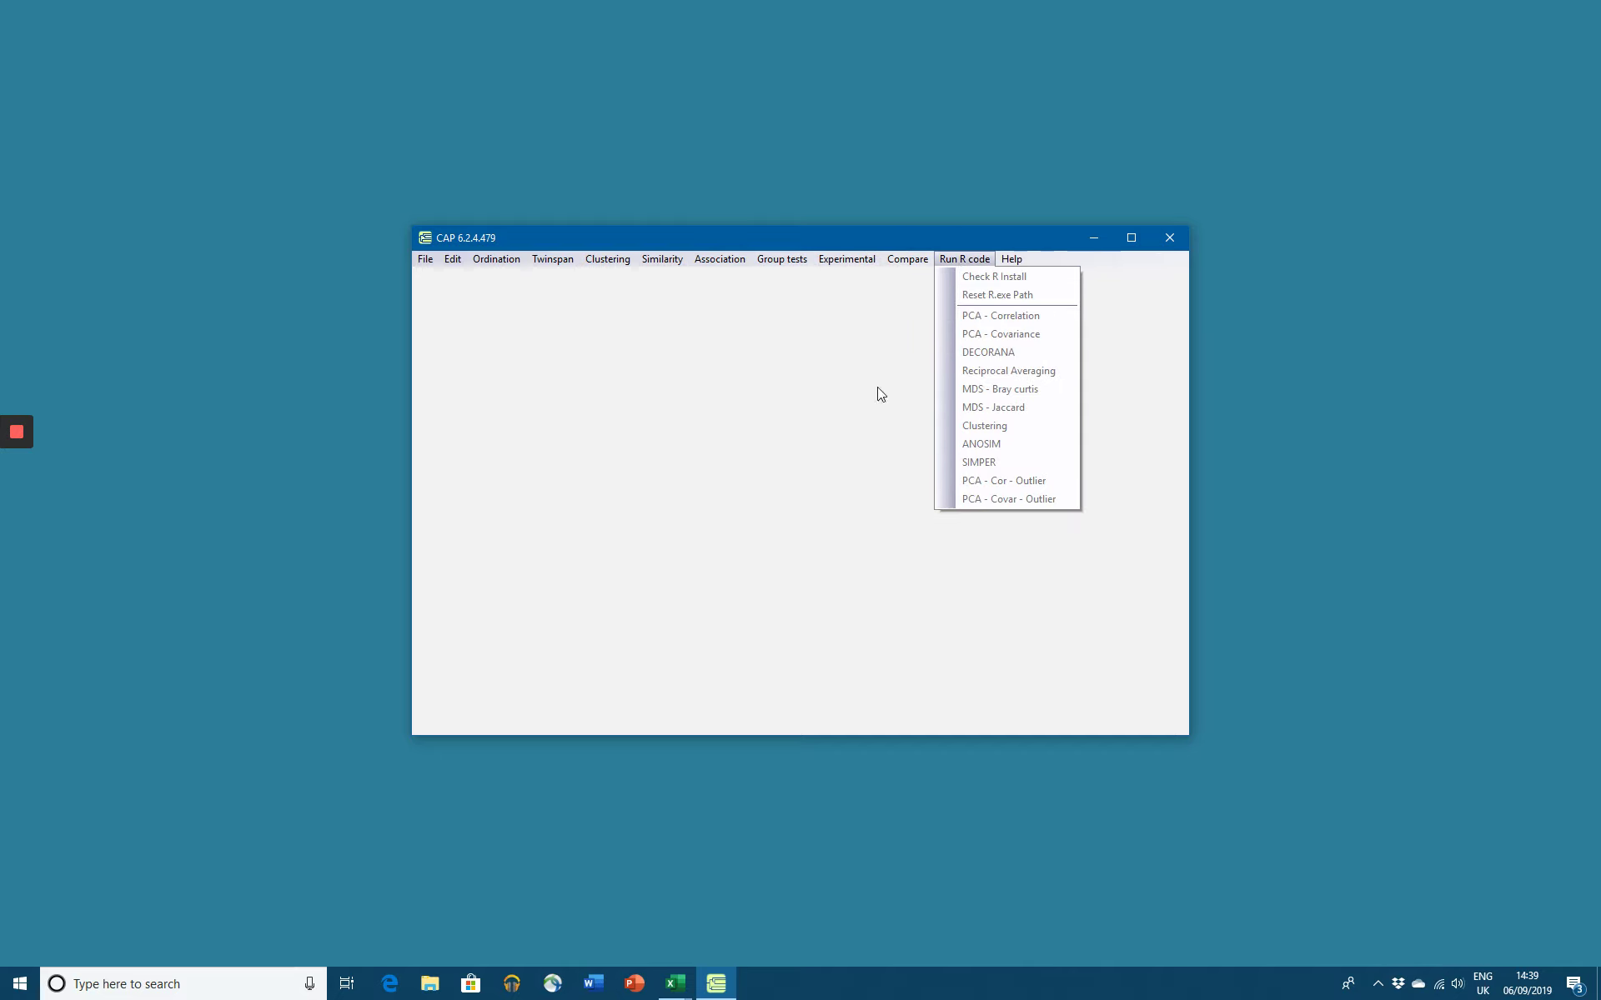
click(834, 371)
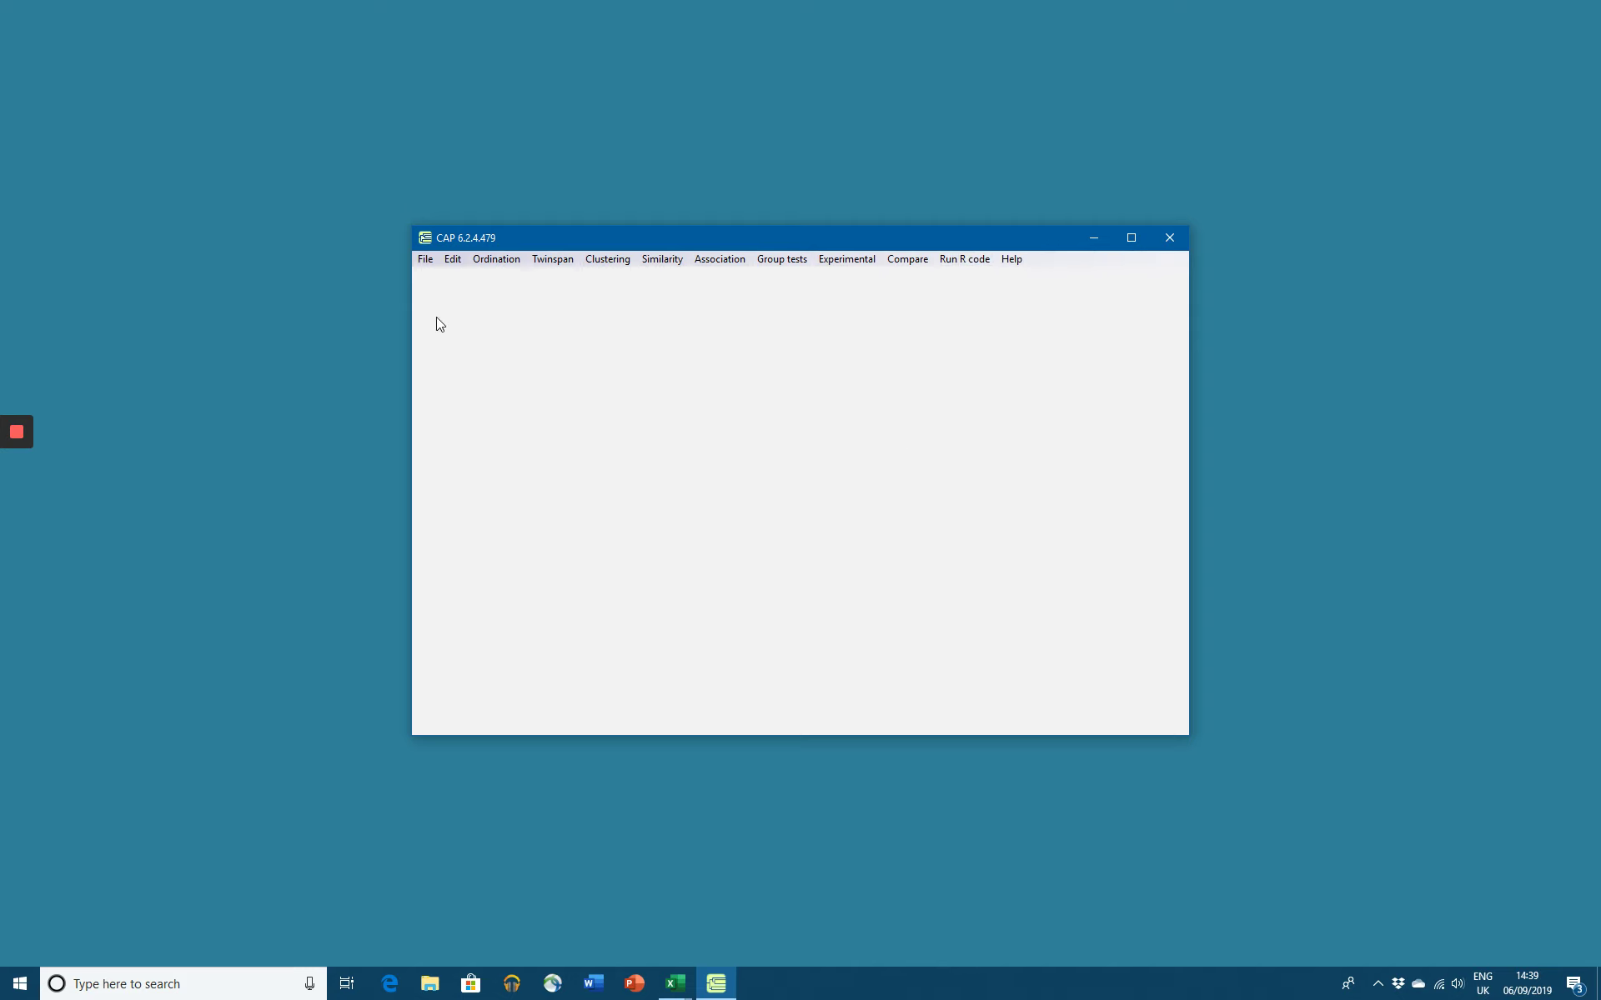
Load the Dune species demo dataset from the Biology group and maximise the window.
click(426, 260)
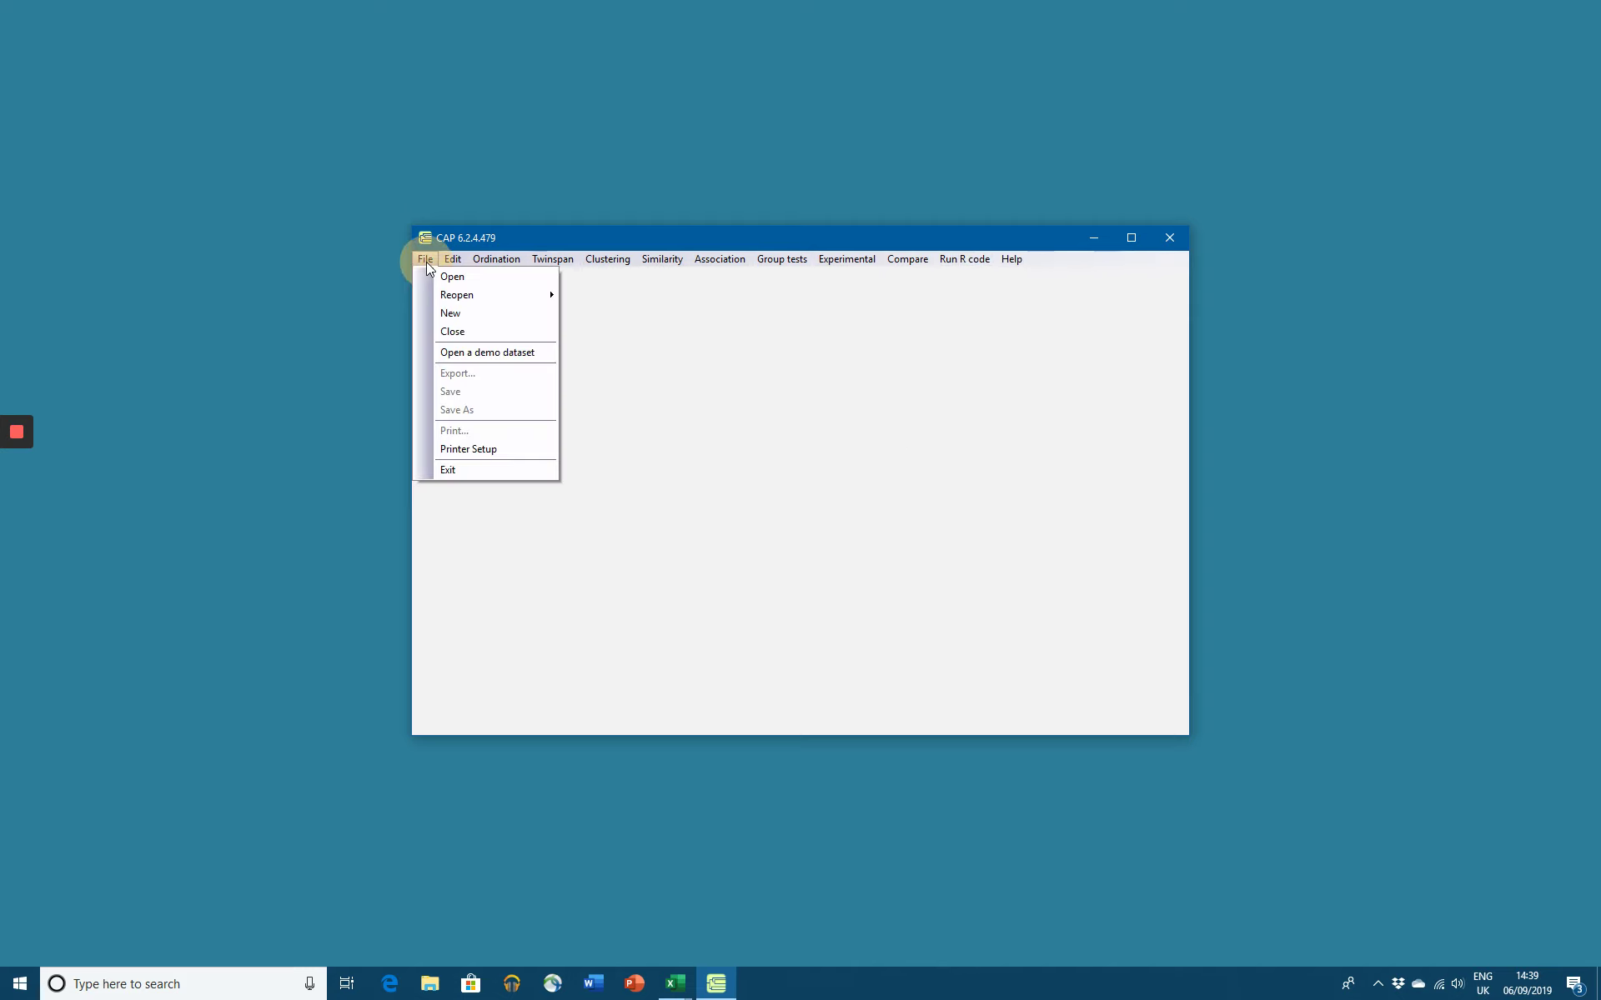
click(468, 359)
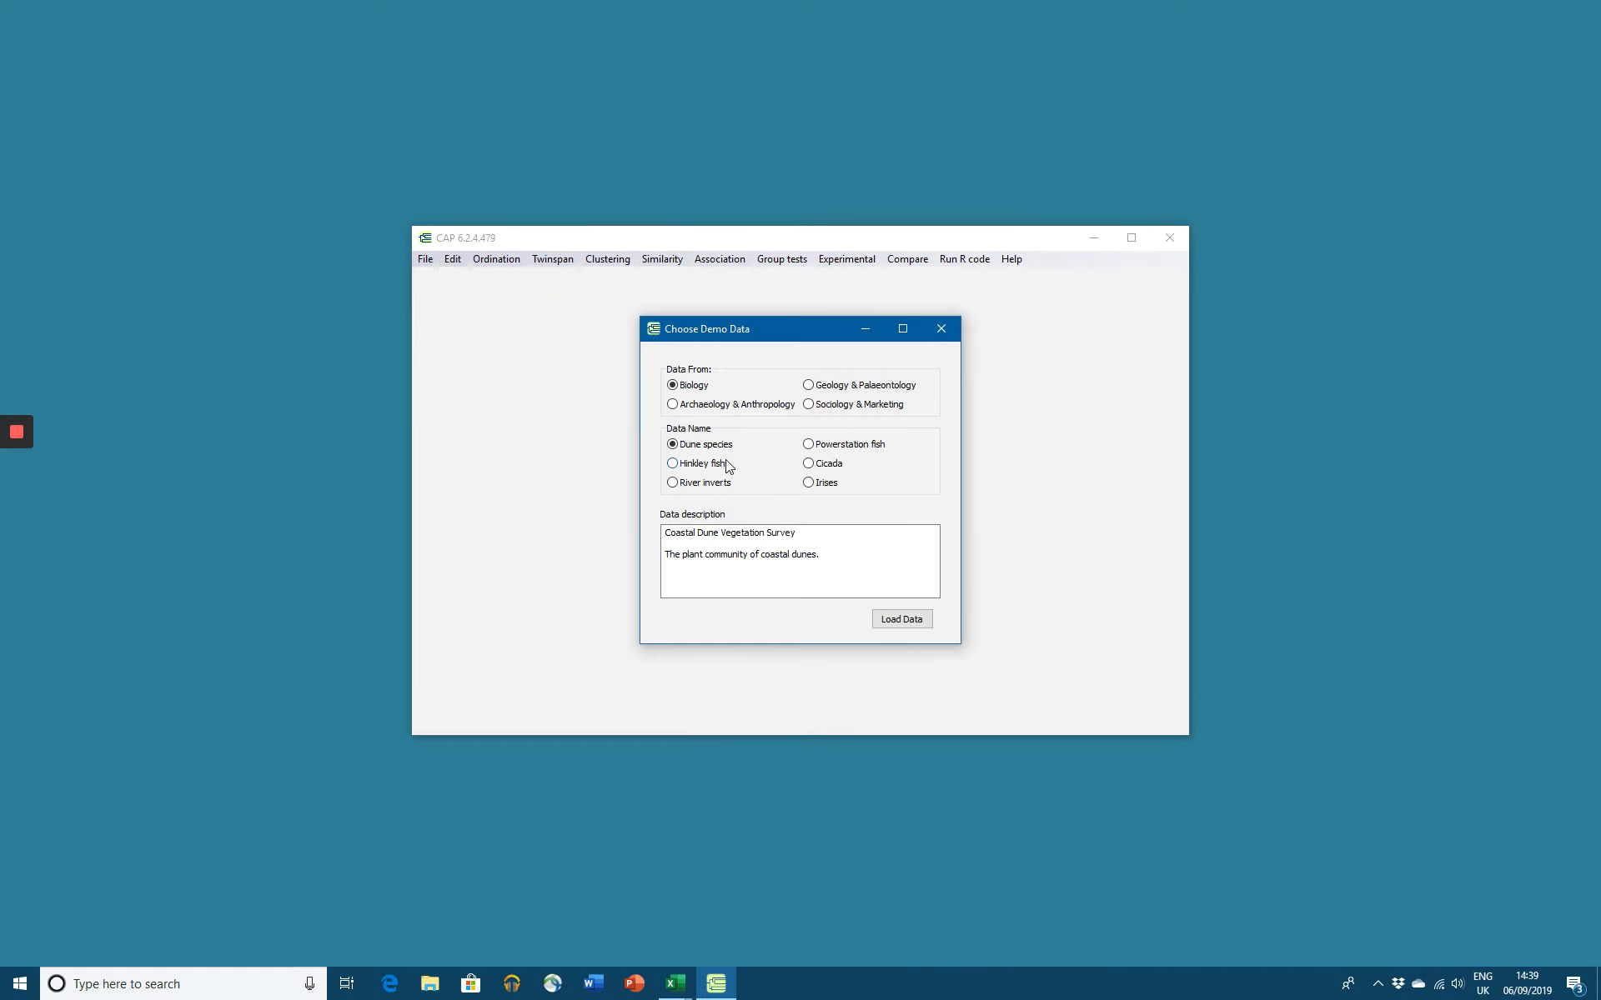
click(901, 624)
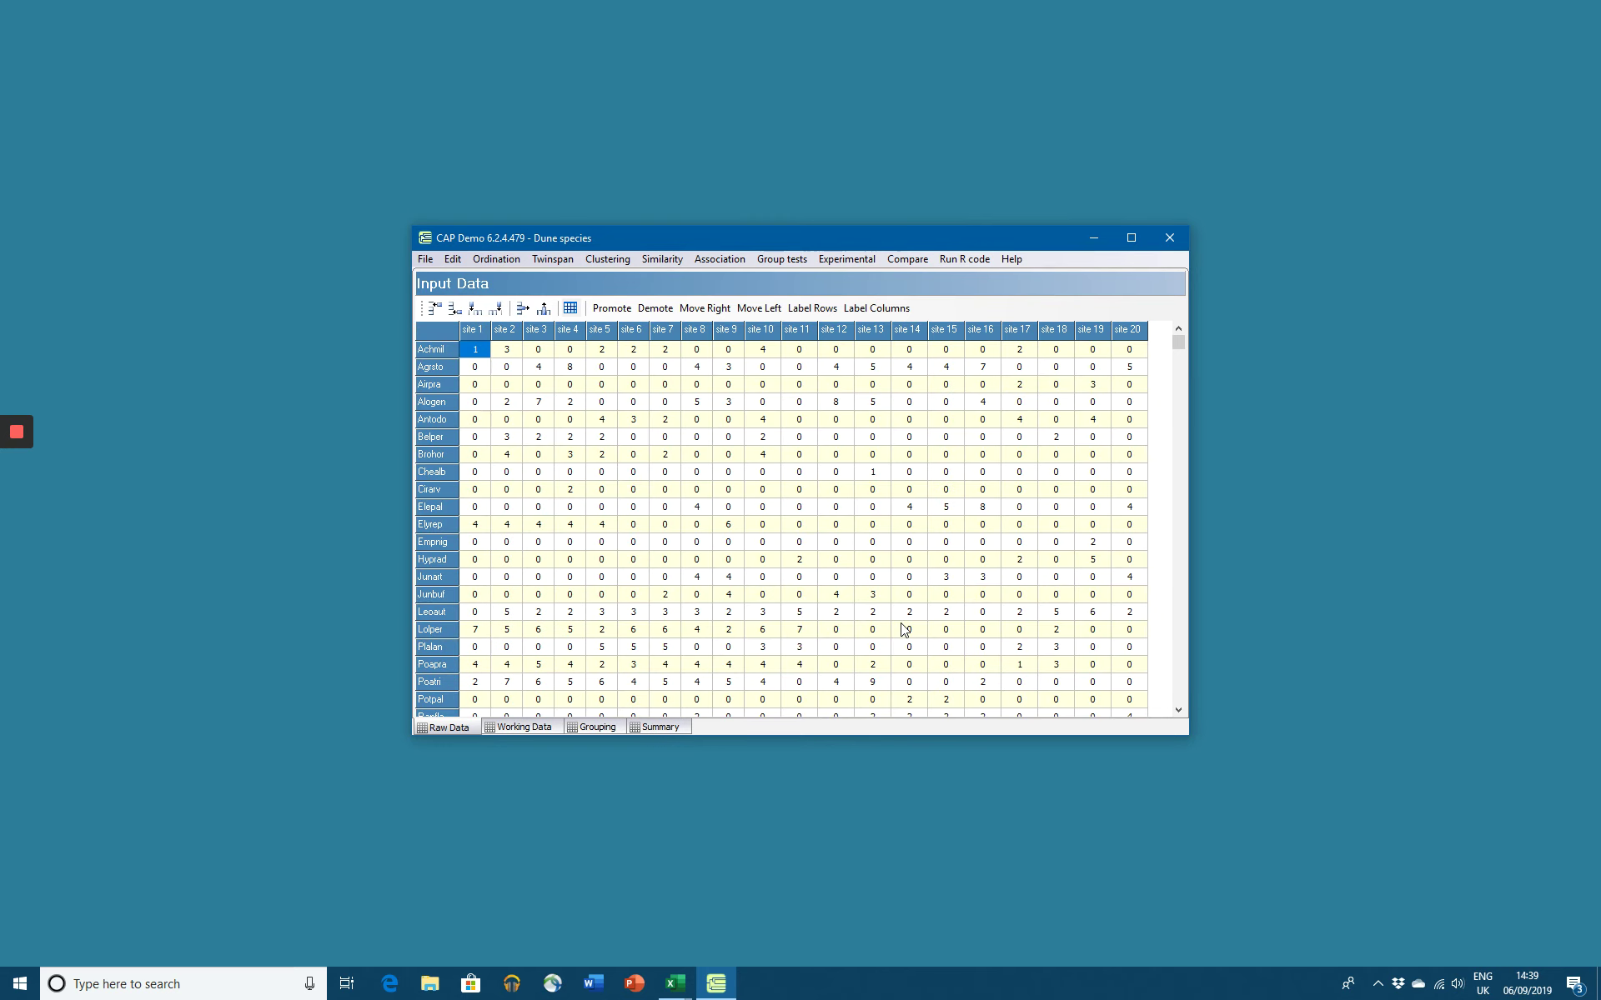
click(1127, 237)
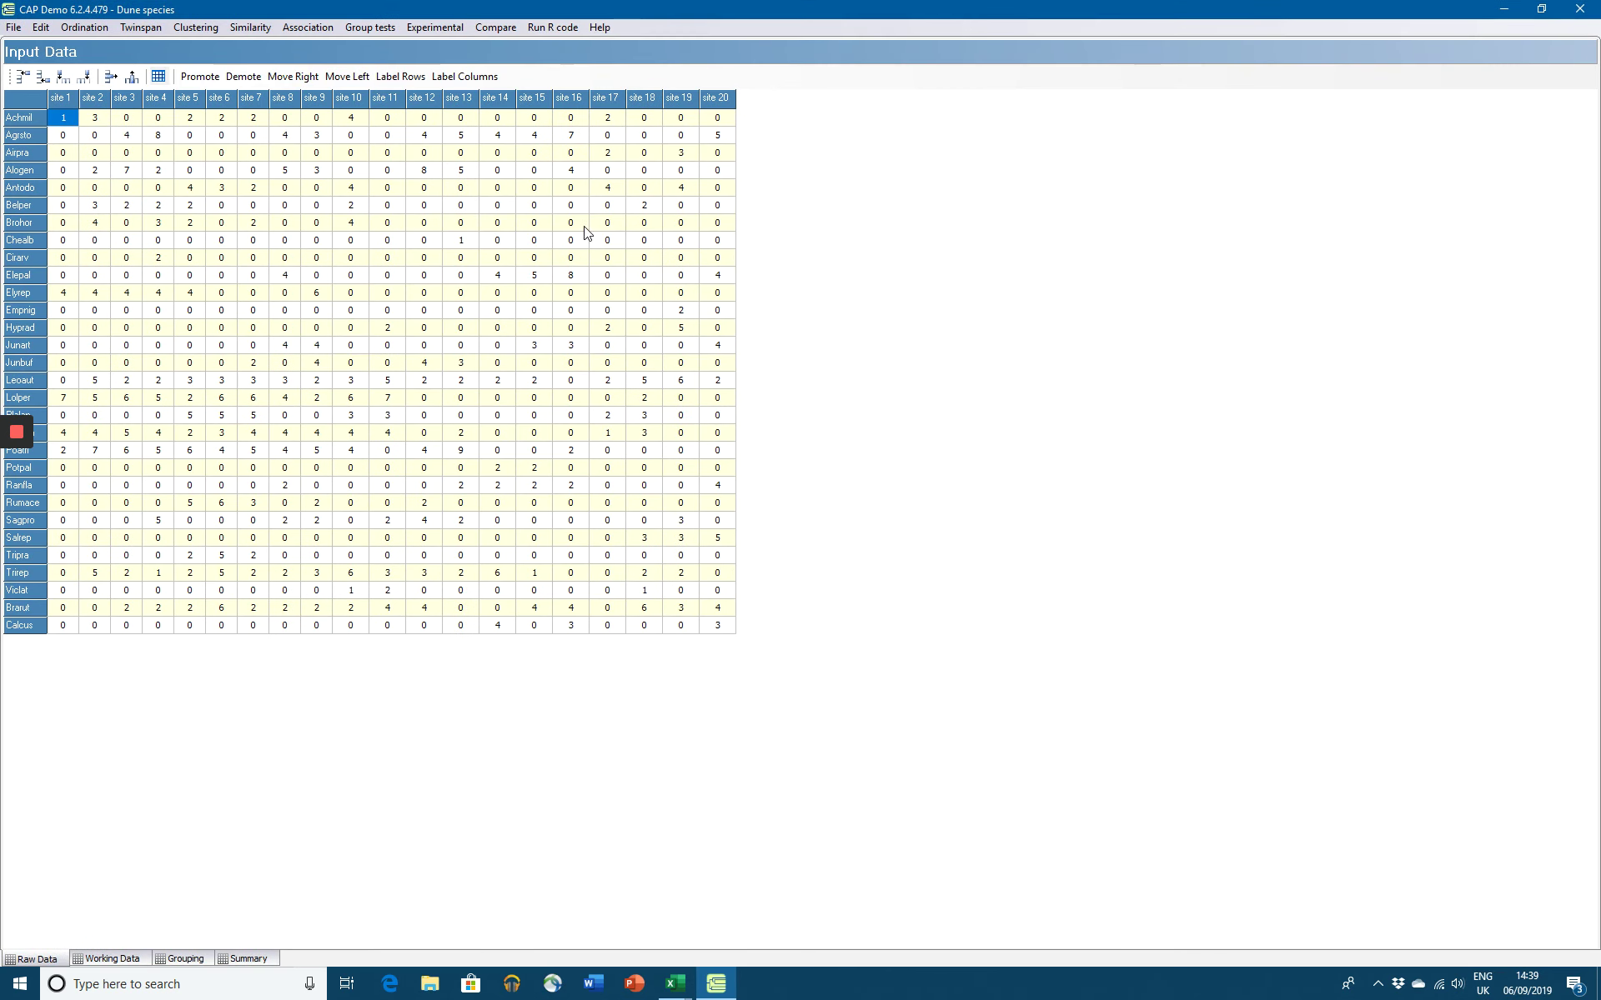
Run a PCA Correlation ordination on the Dune species data and restore the window to its smaller size.
click(87, 27)
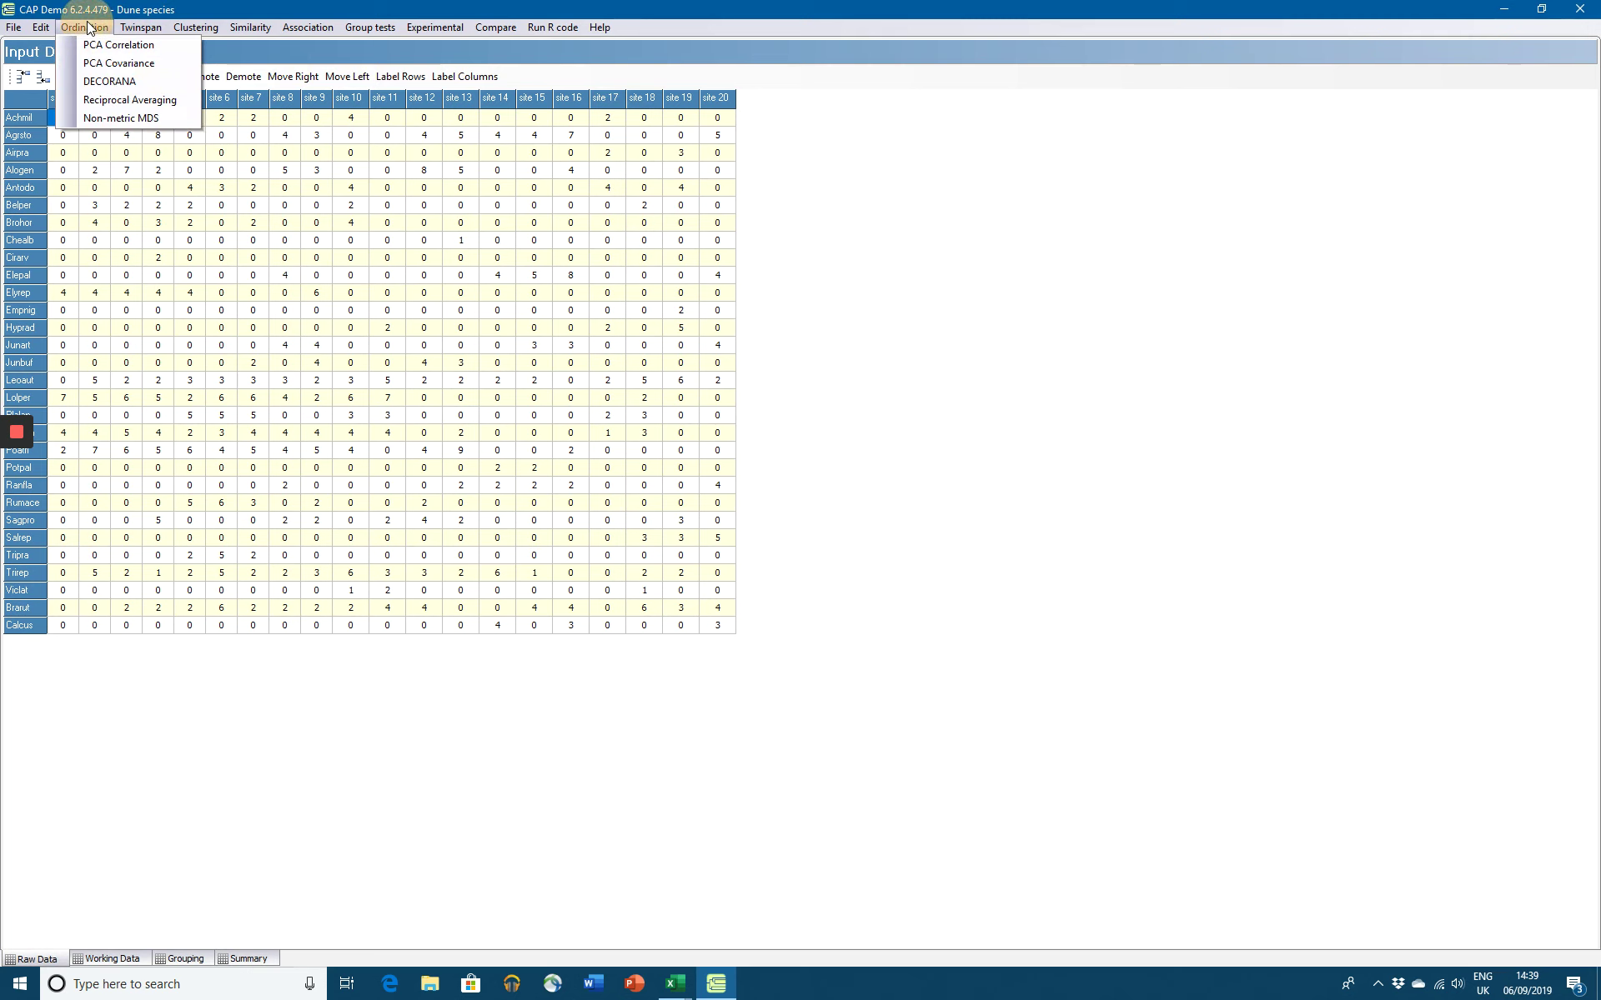
click(110, 47)
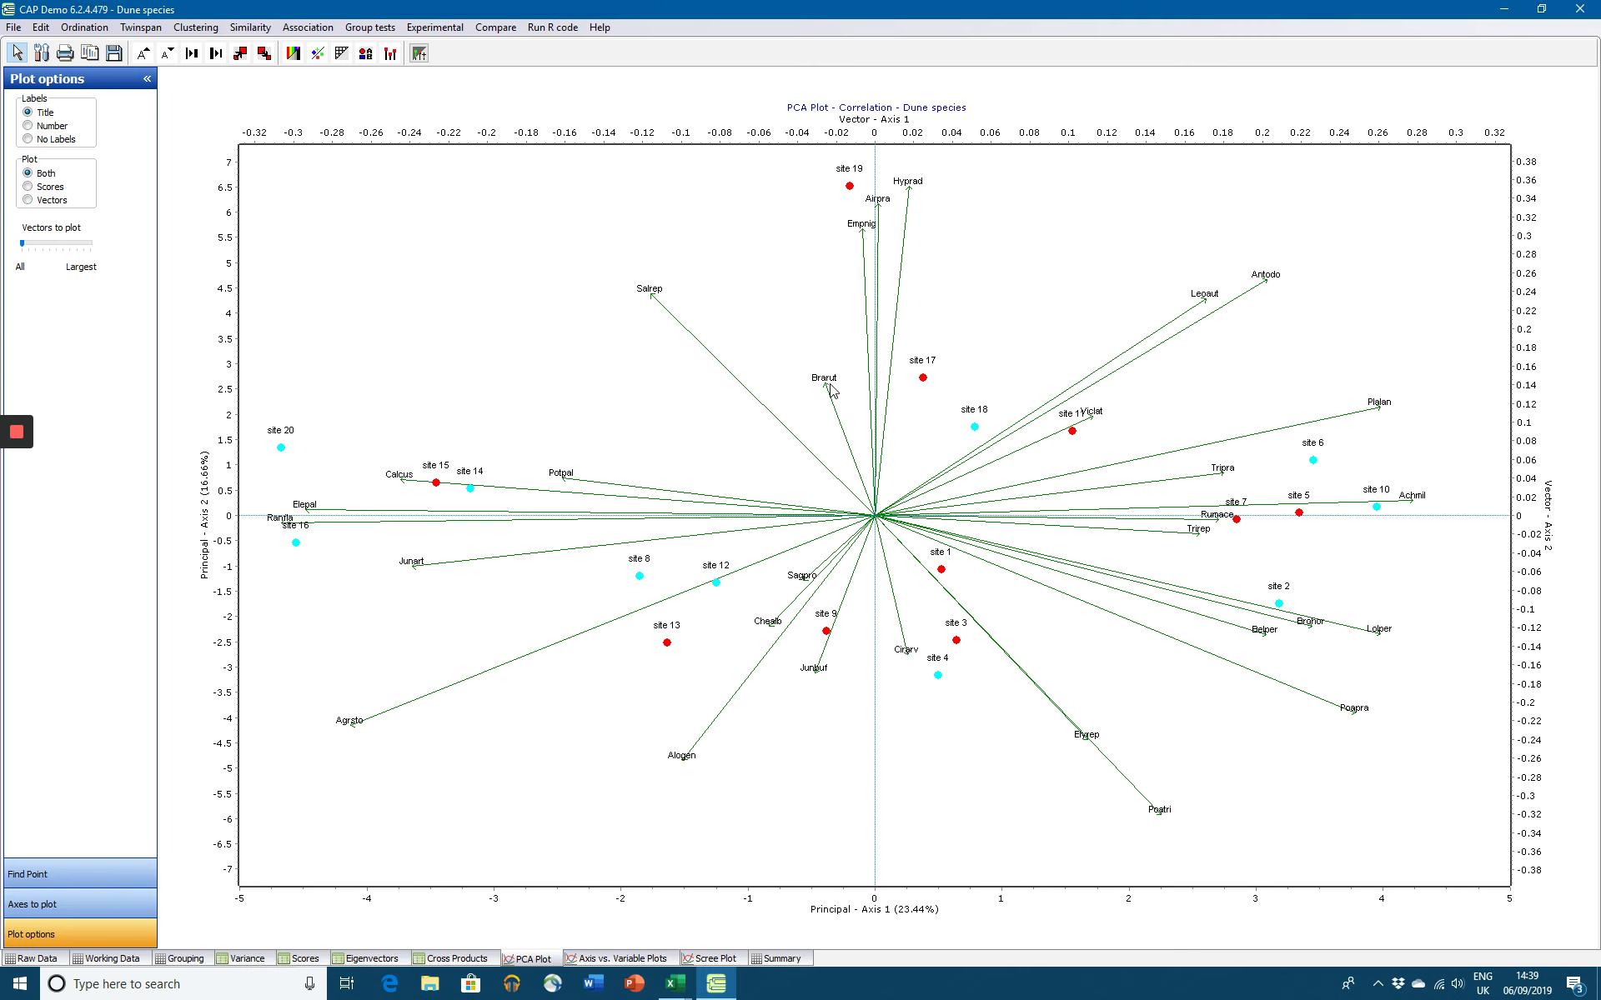
click(1542, 10)
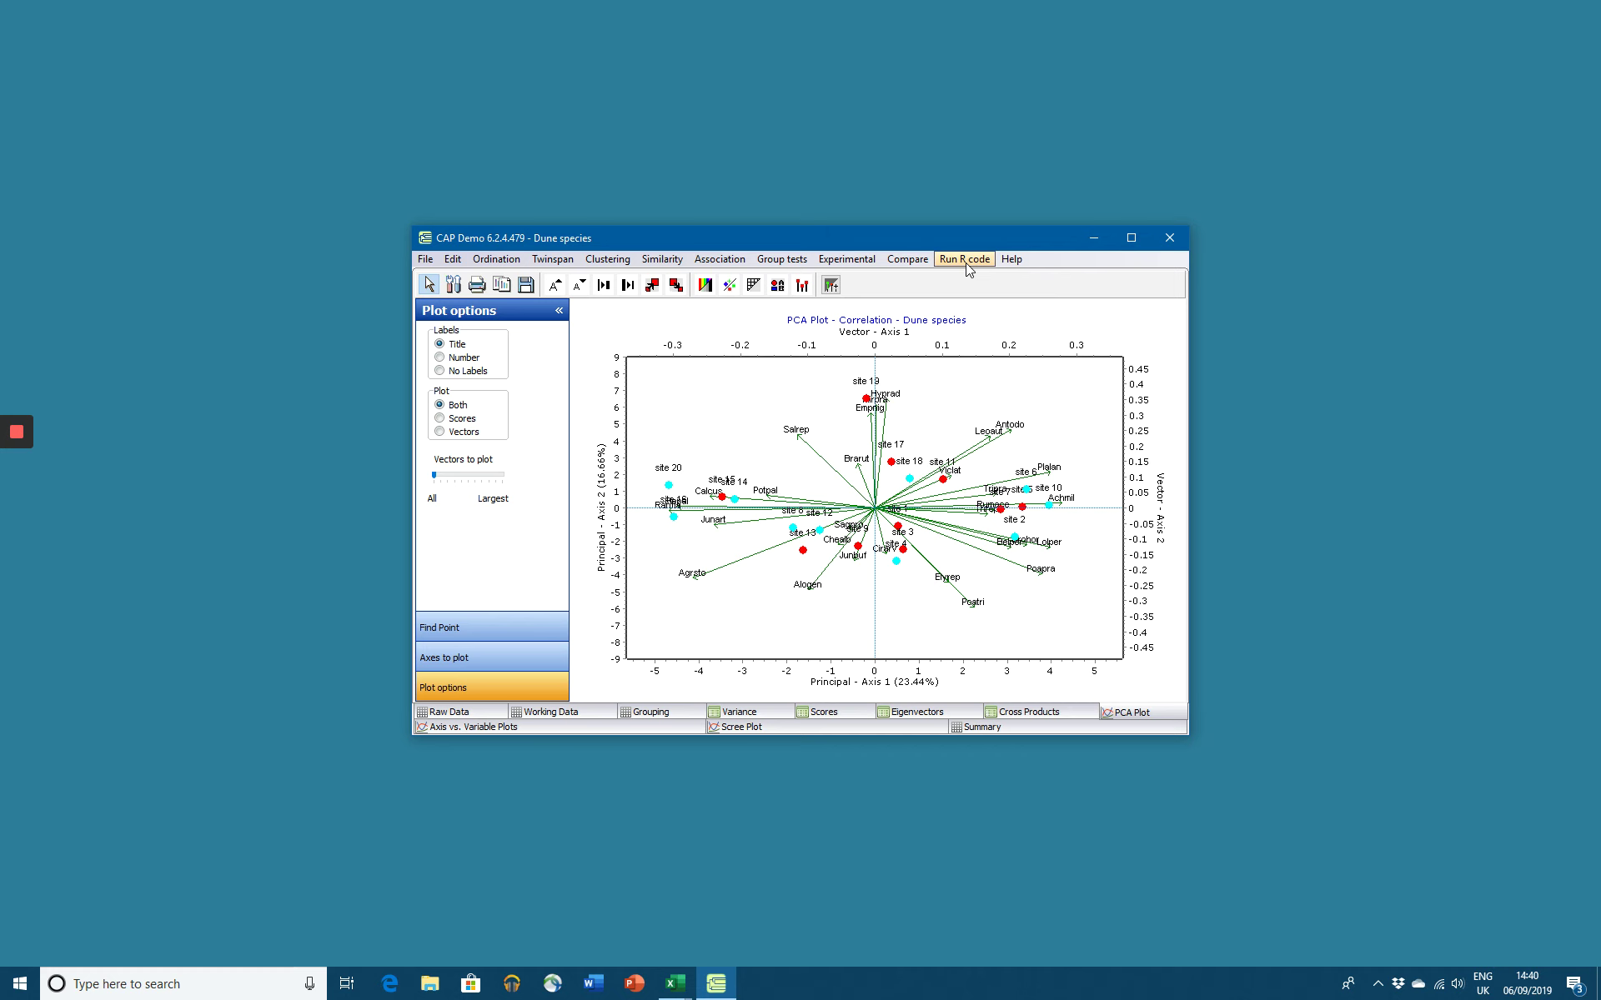
Start the R installation check and browse for the R.exe path as far as Program Files on the C: drive.
click(967, 265)
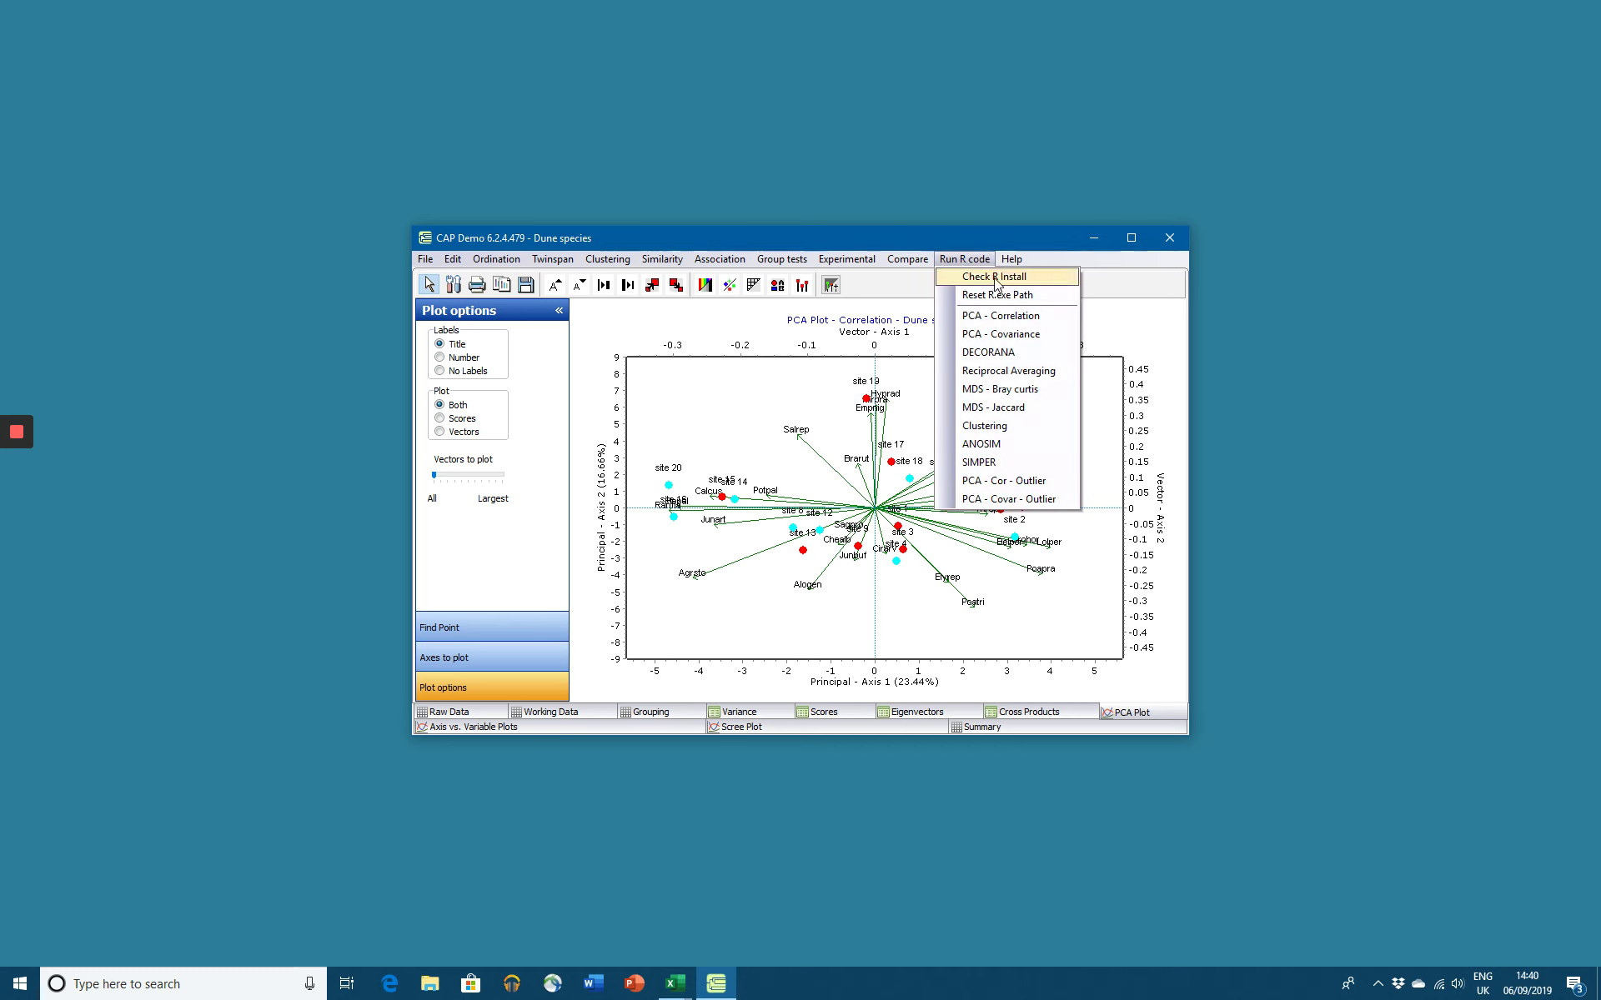
click(996, 282)
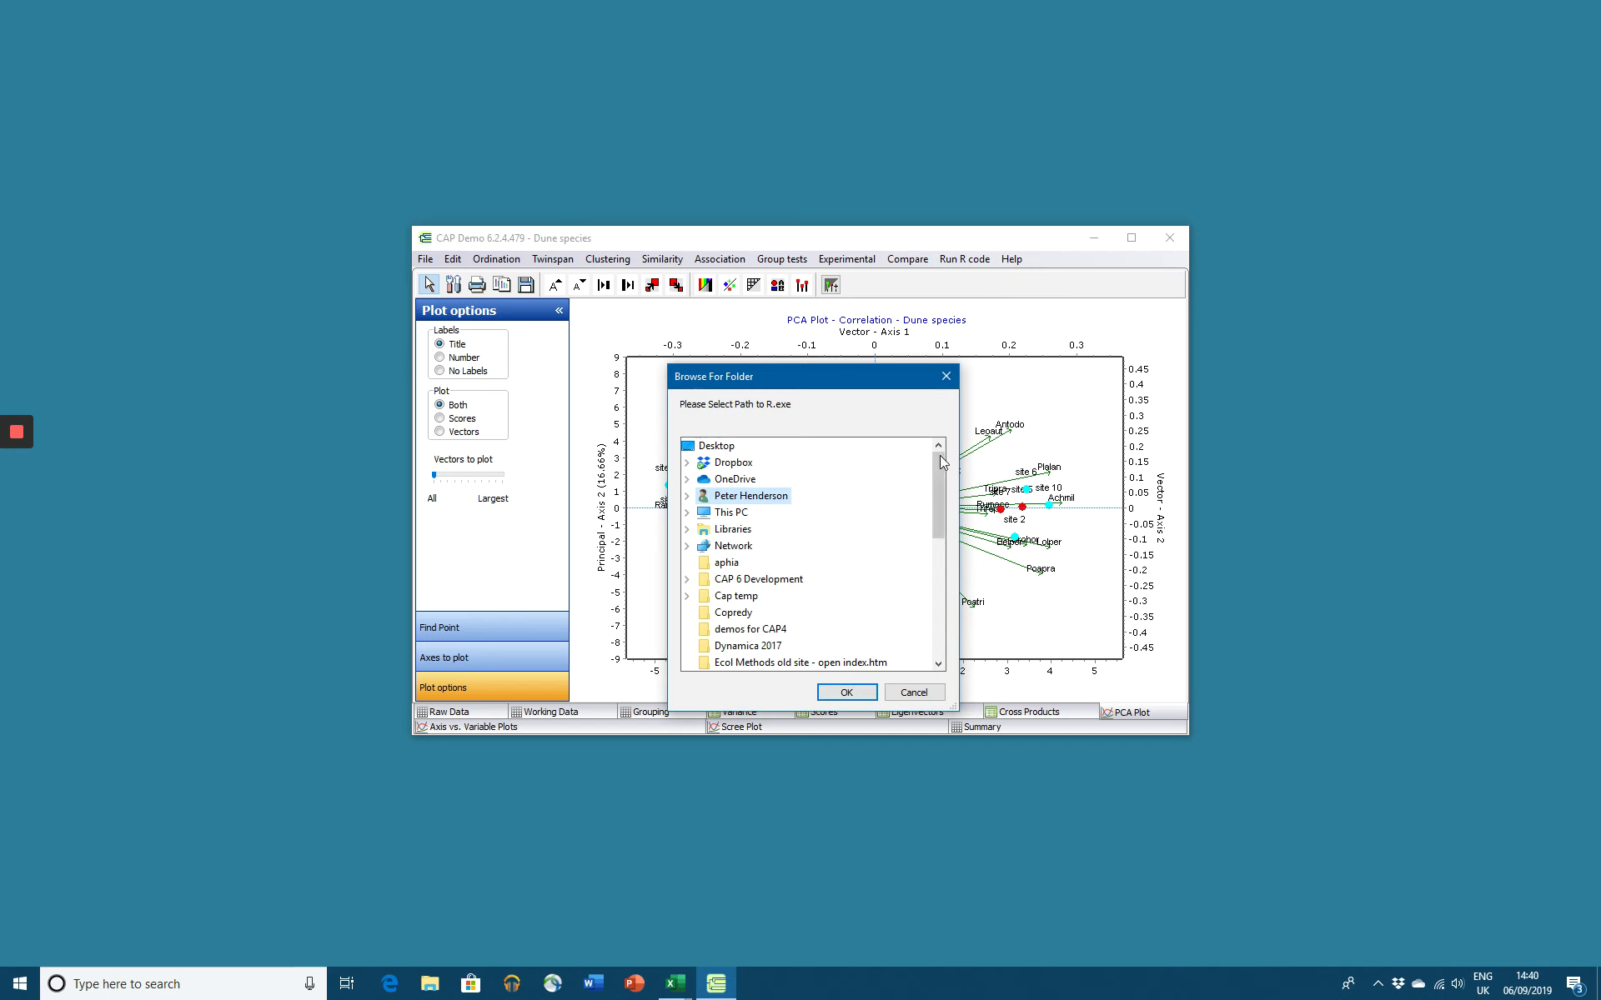
drag(853, 377, 877, 319)
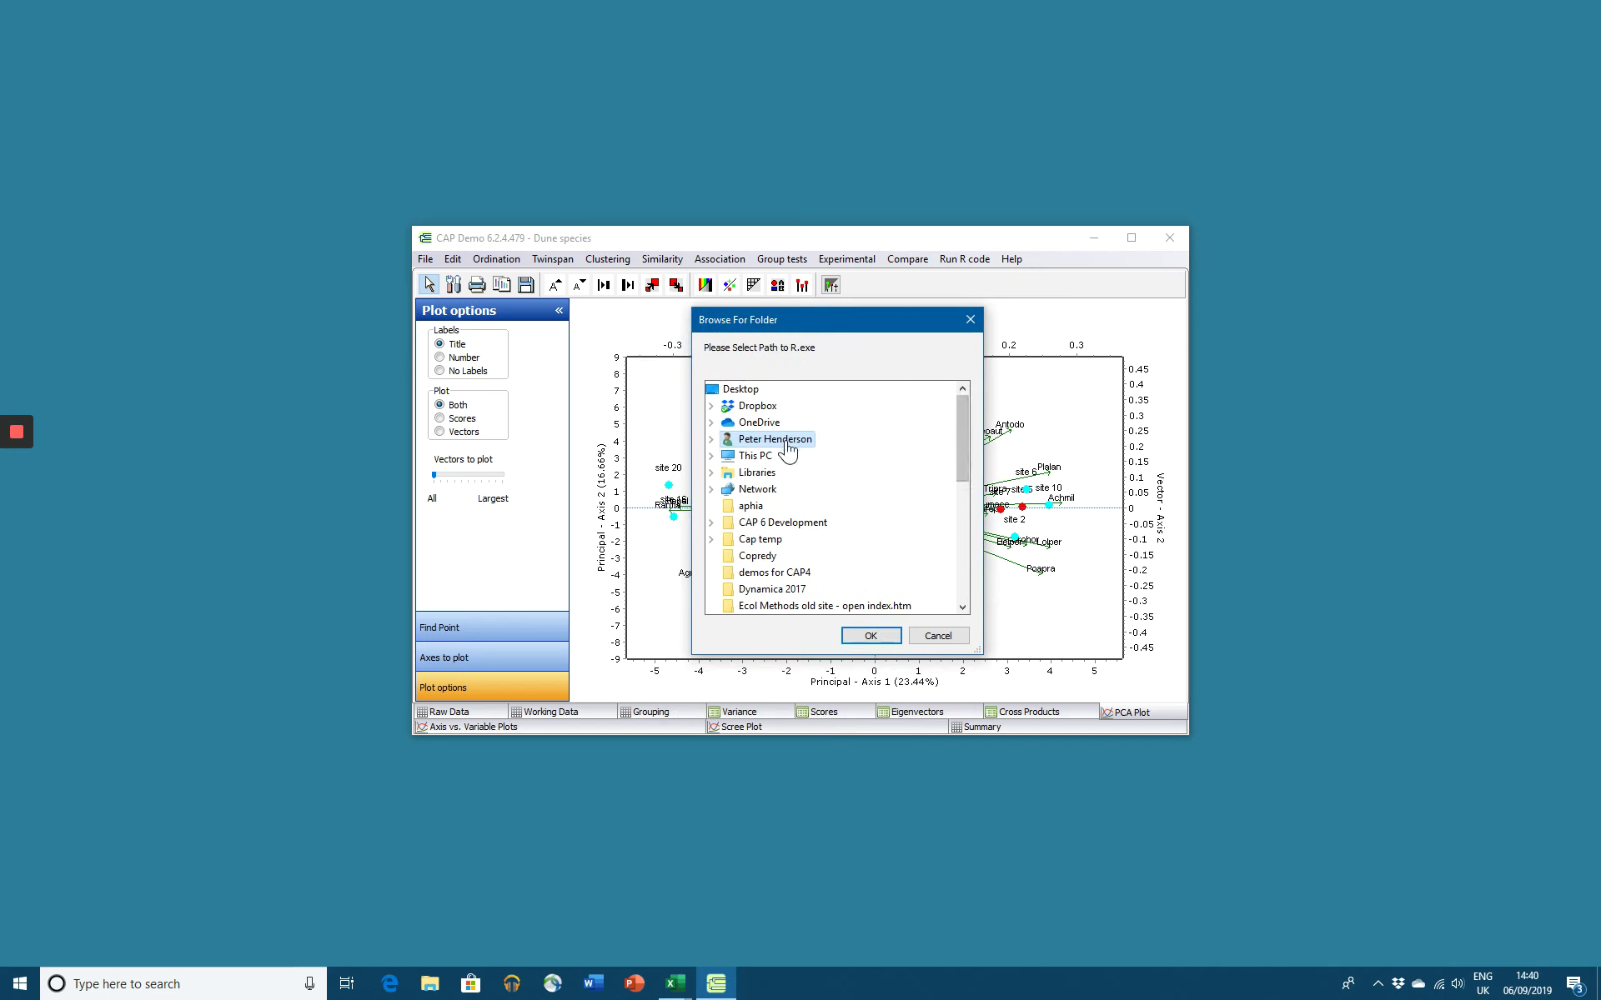
double_click(727, 456)
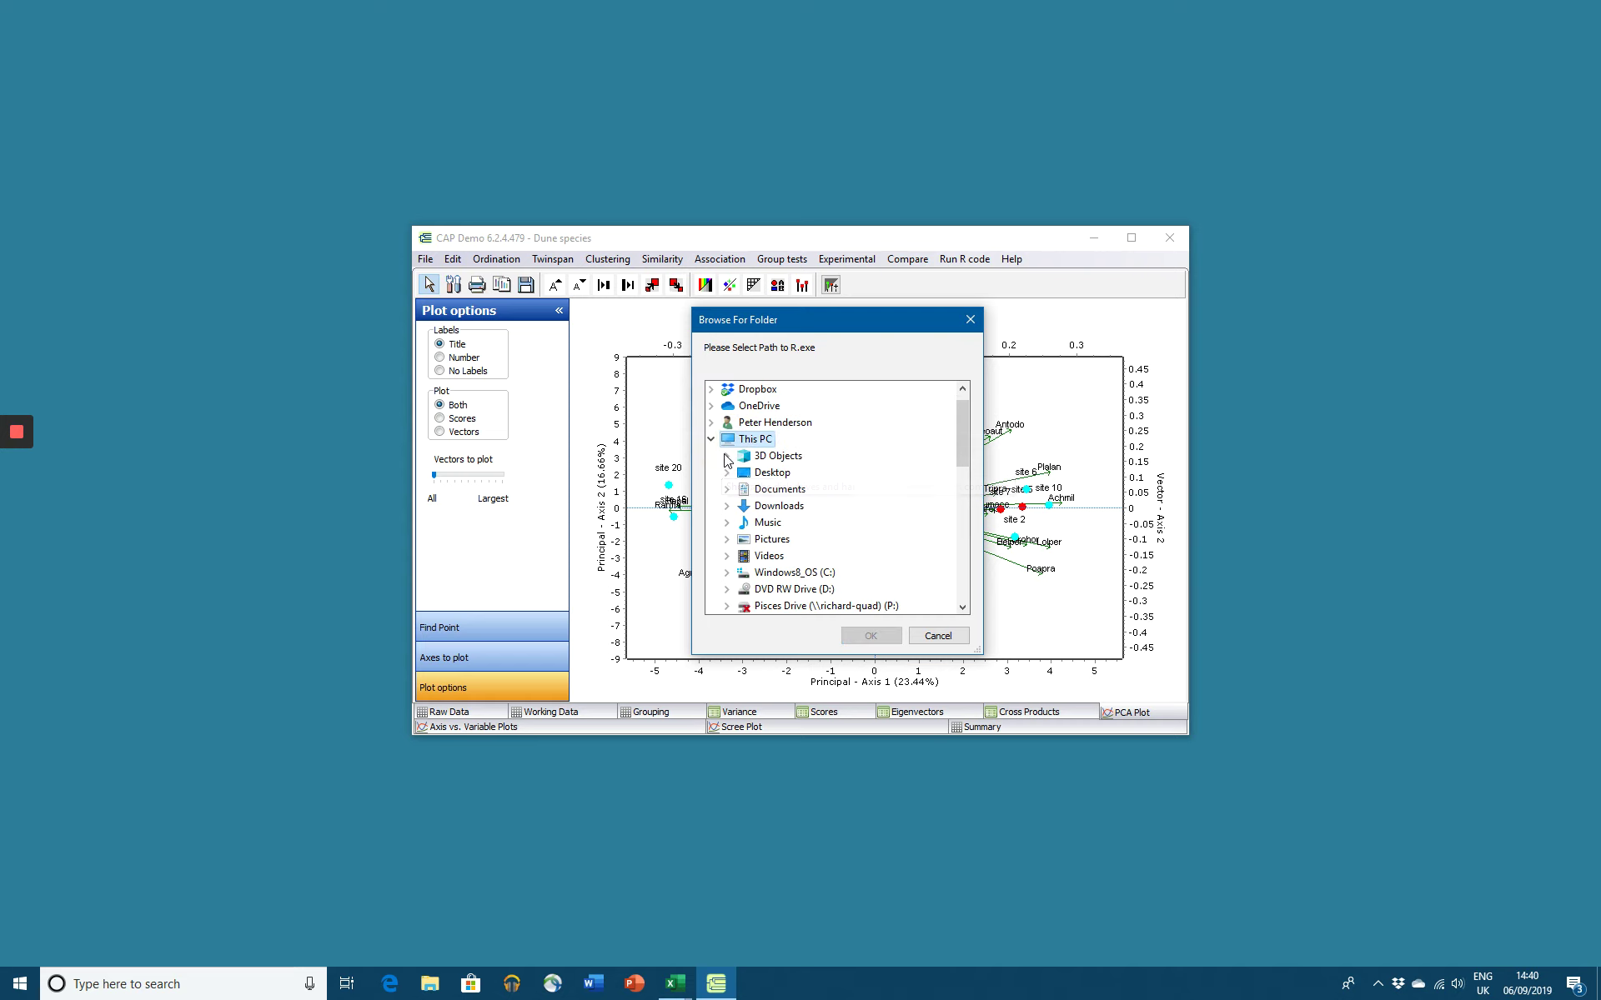
double_click(806, 574)
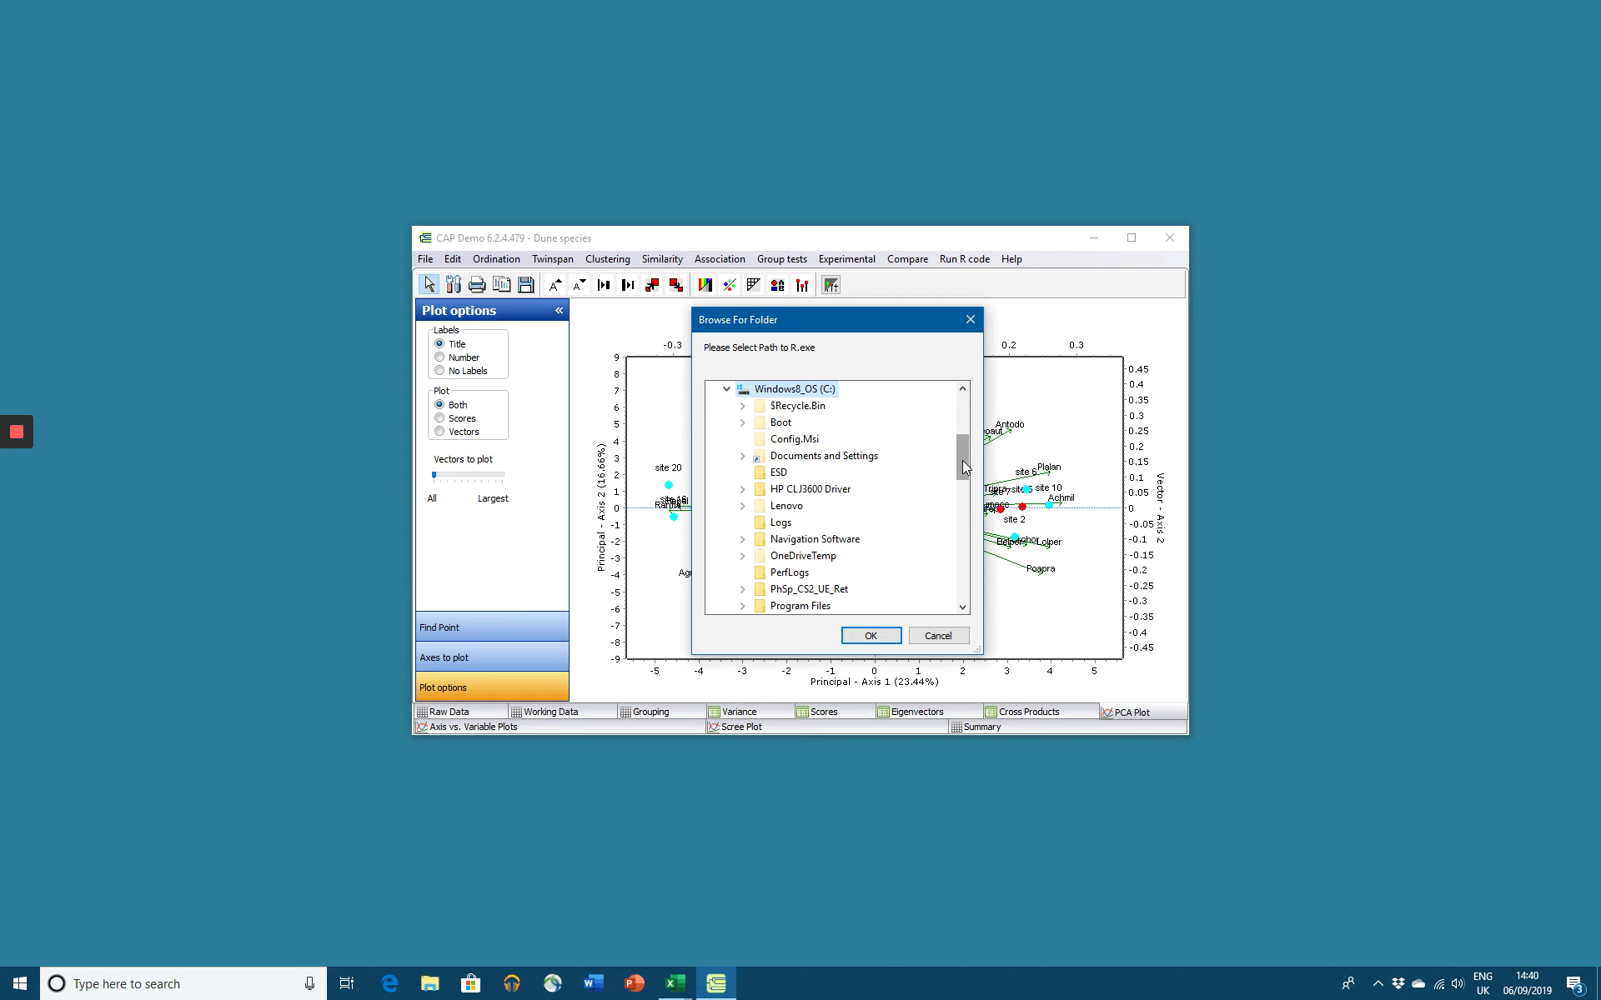
drag(965, 467, 957, 481)
double_click(800, 490)
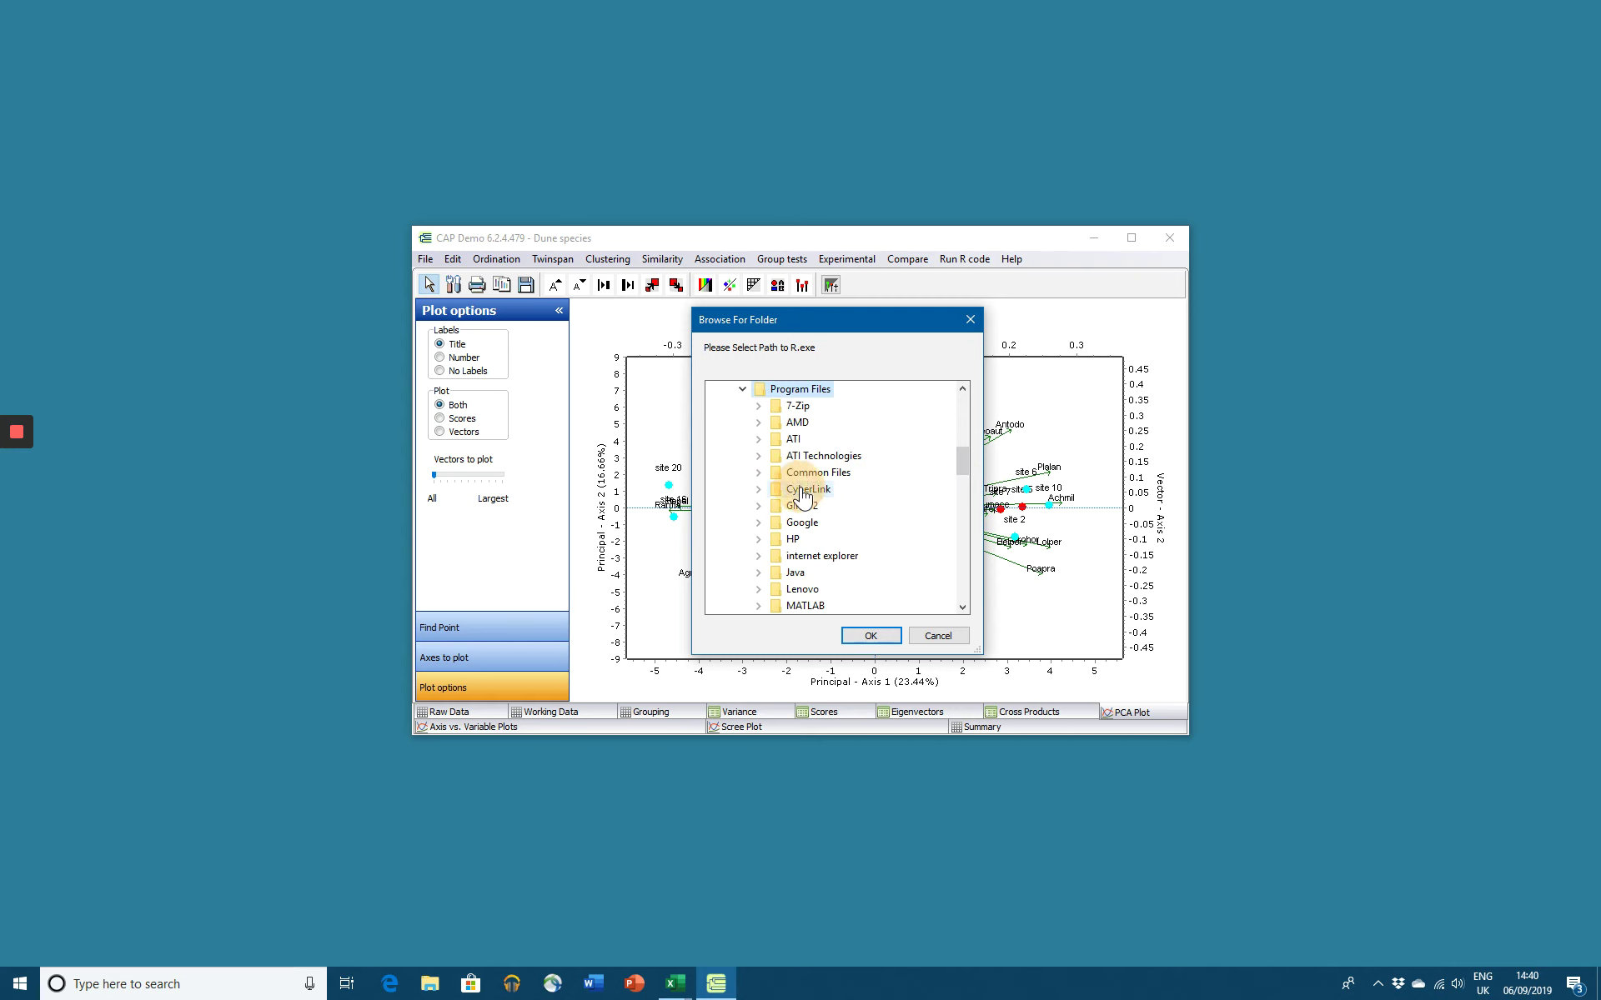
Choose the R\R-3.6.0\bin folder within Program Files as the path to R.exe and confirm it.
drag(964, 459, 963, 485)
double_click(788, 522)
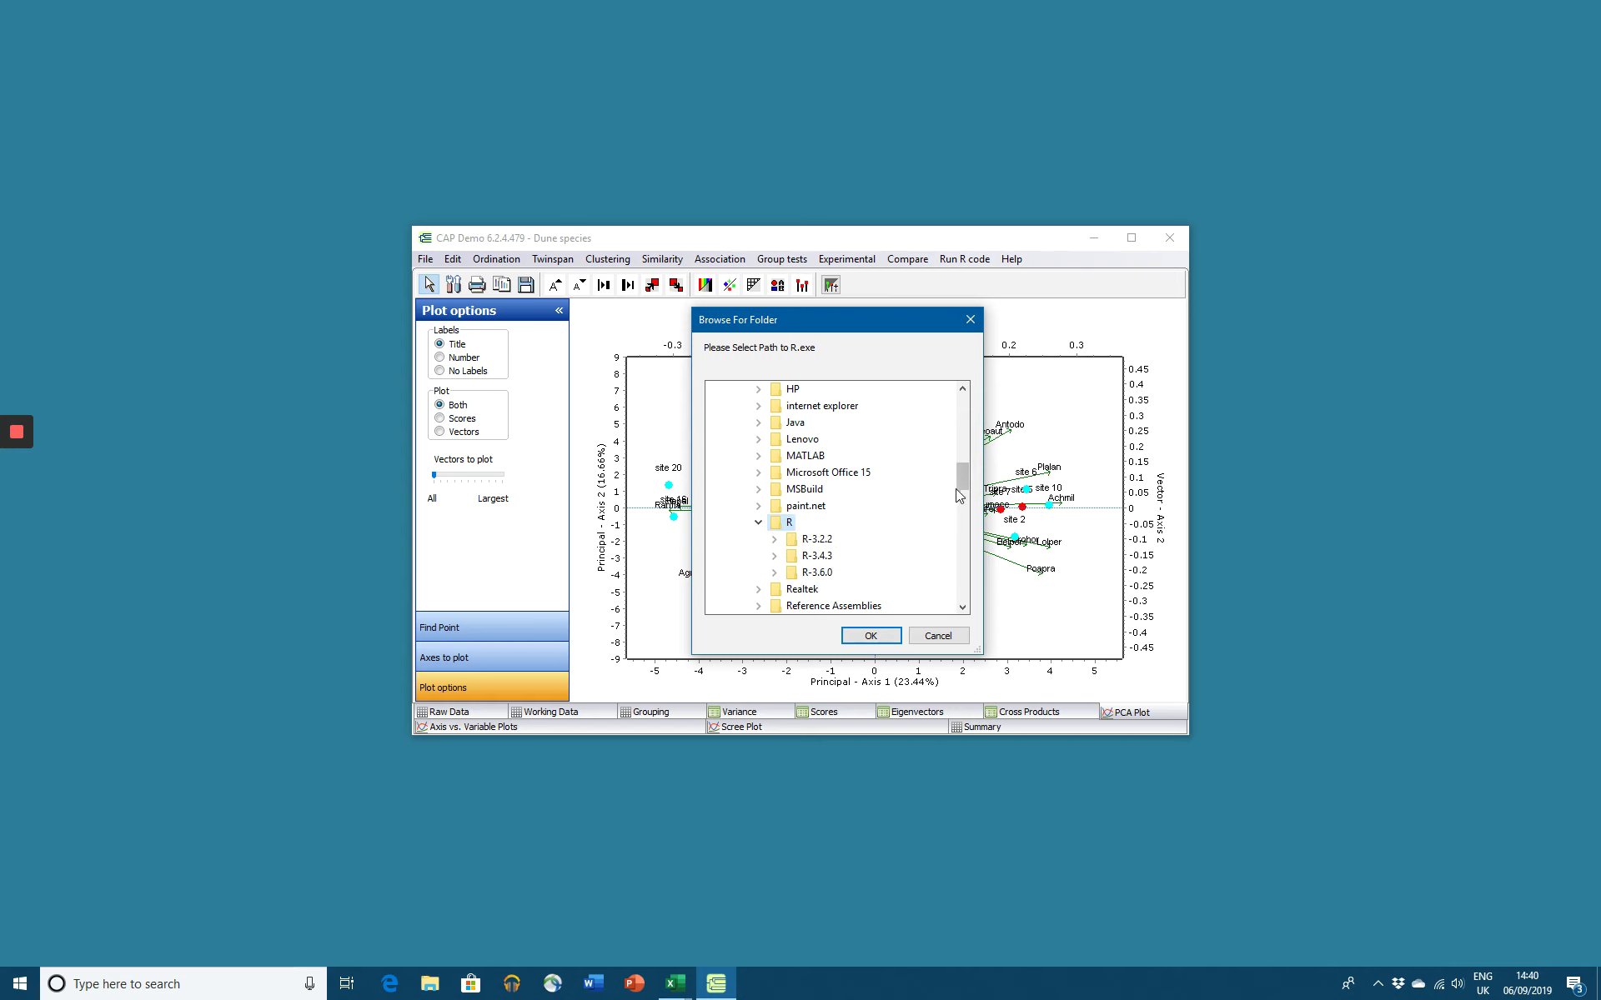
double_click(797, 572)
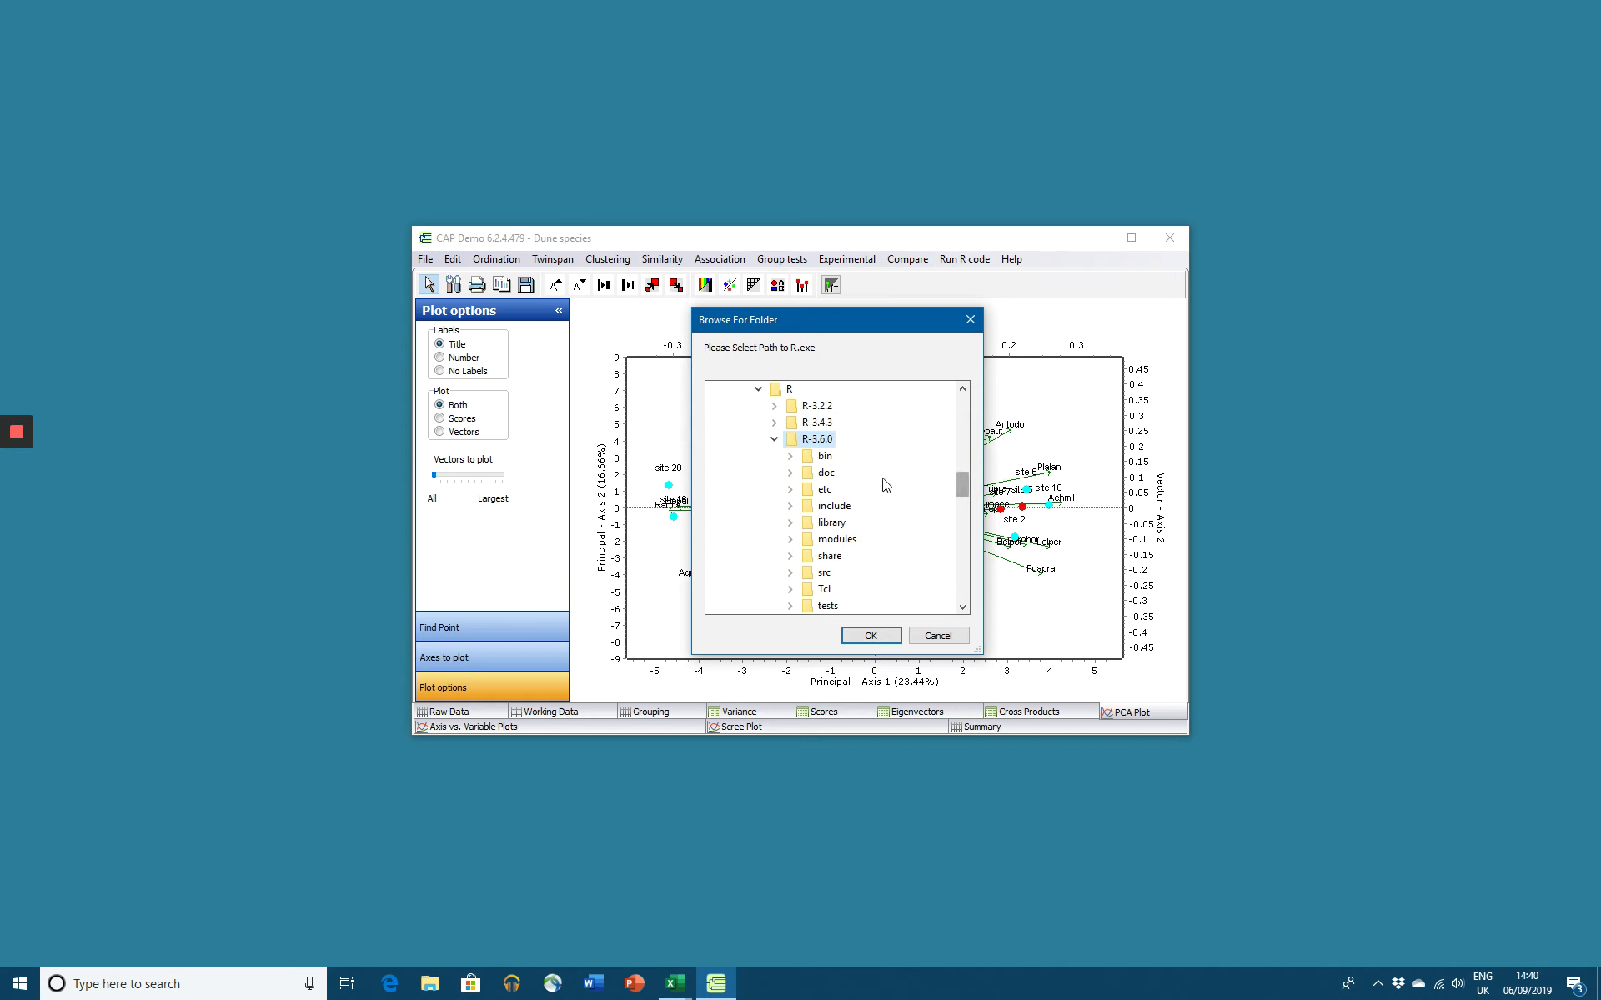
double_click(808, 457)
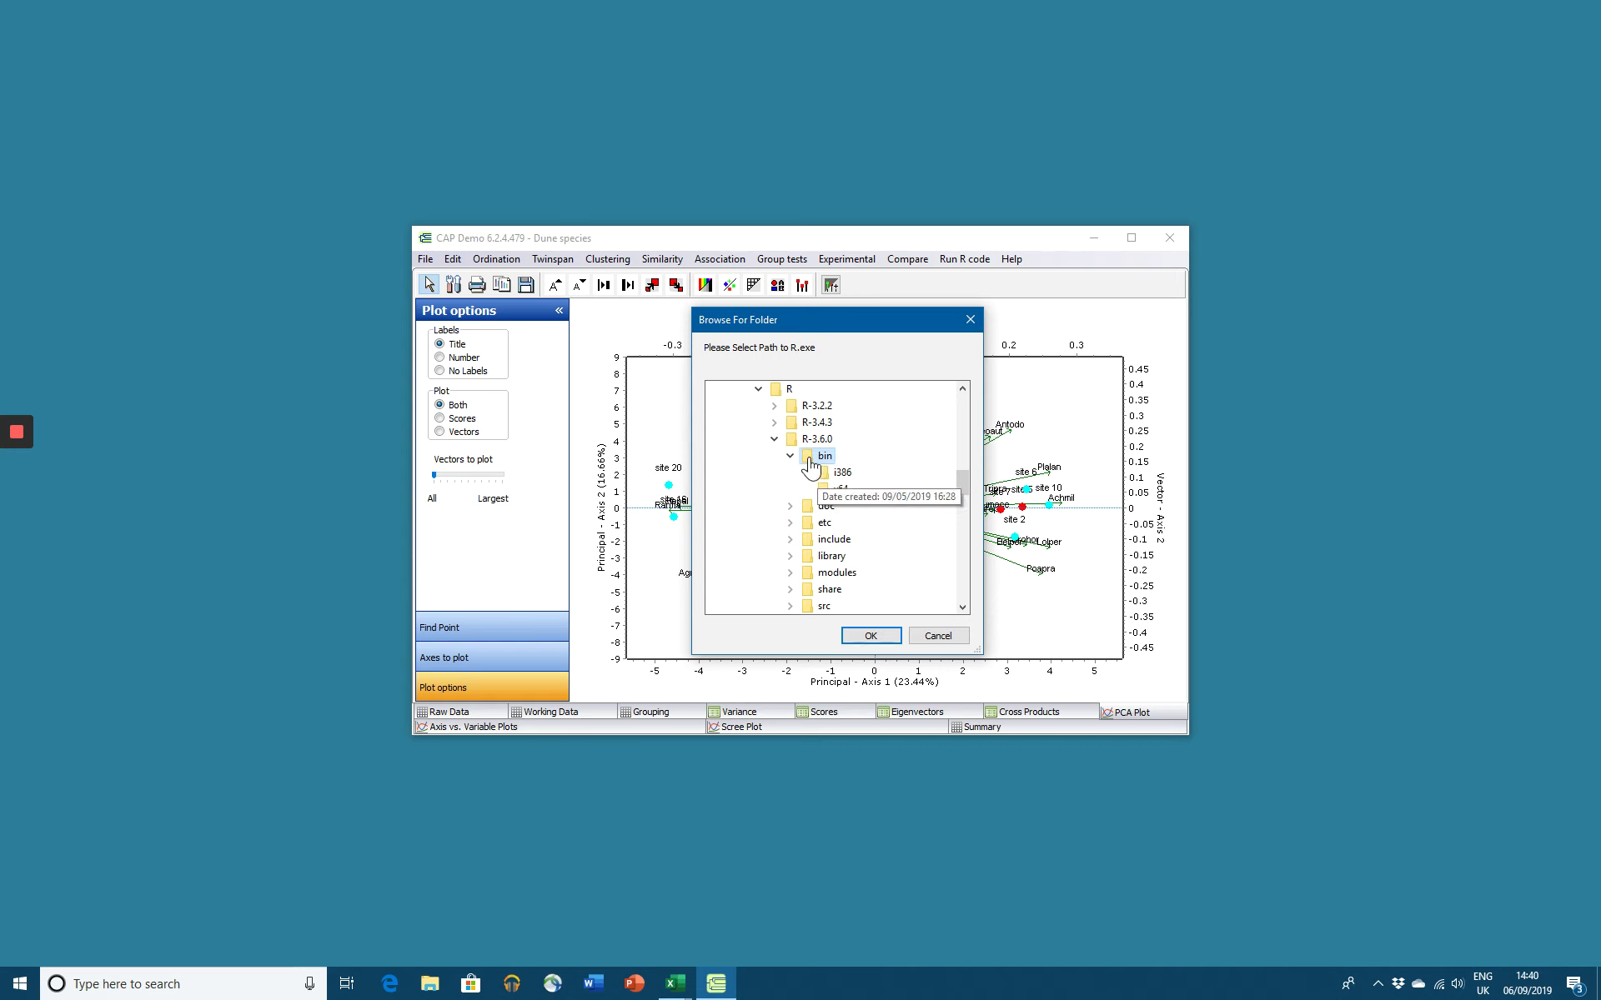
click(872, 636)
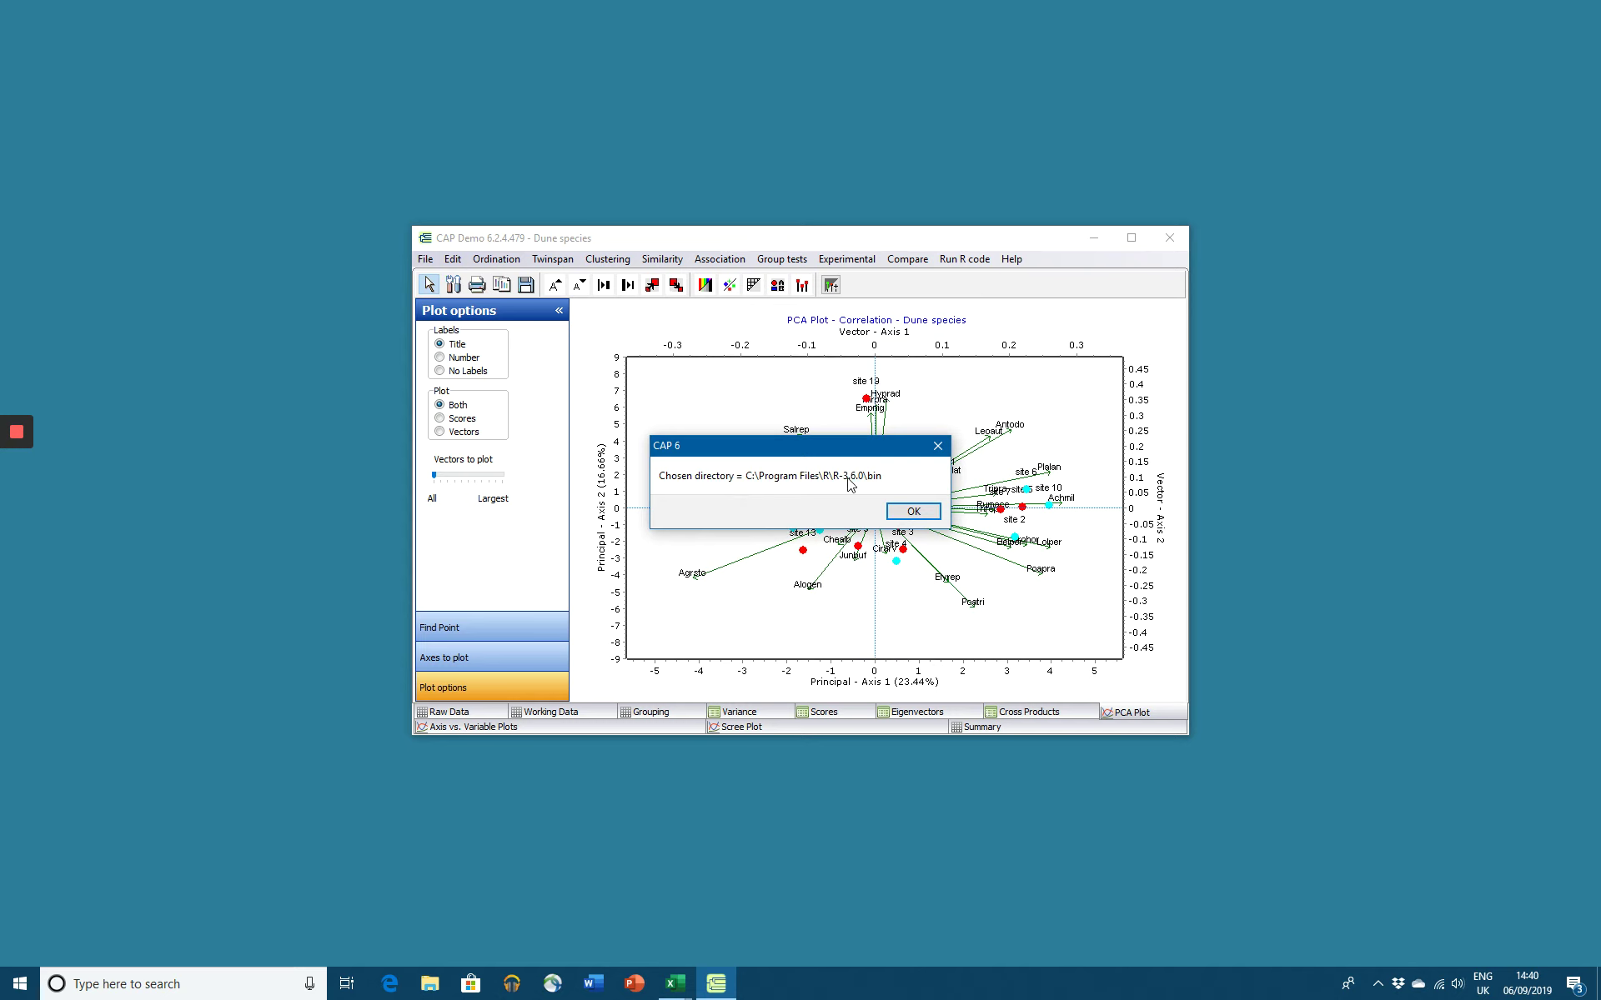
click(933, 516)
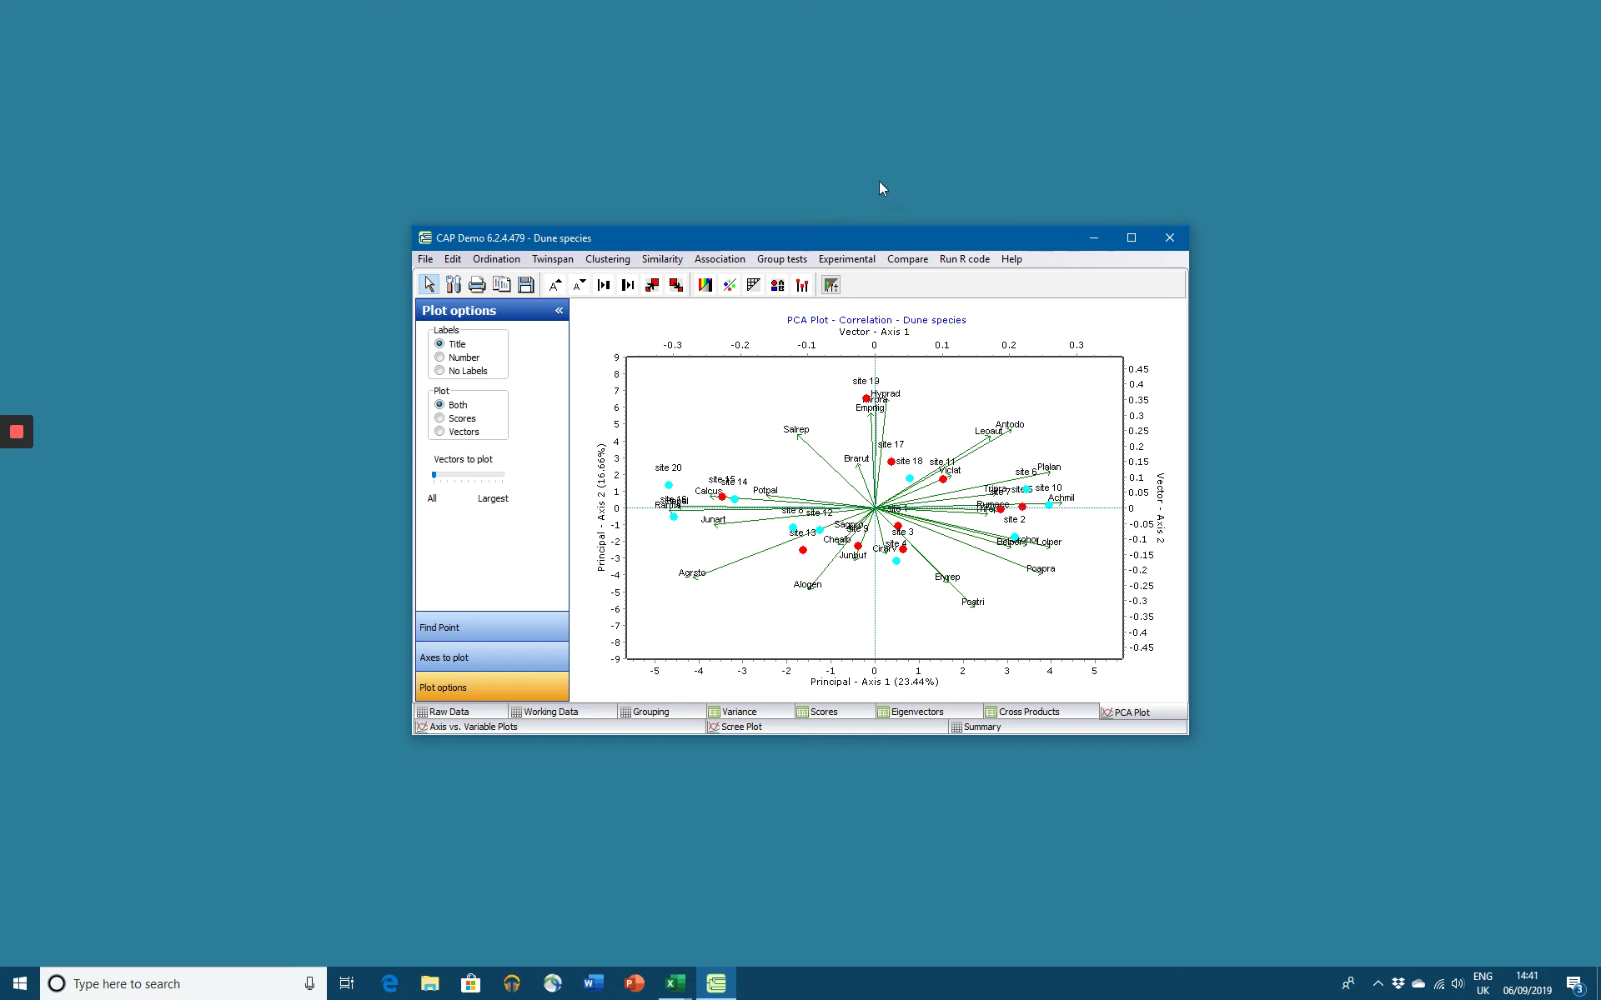
Generate the R version of the PCA - Correlation analysis for the Dune species data and run its code.
click(963, 260)
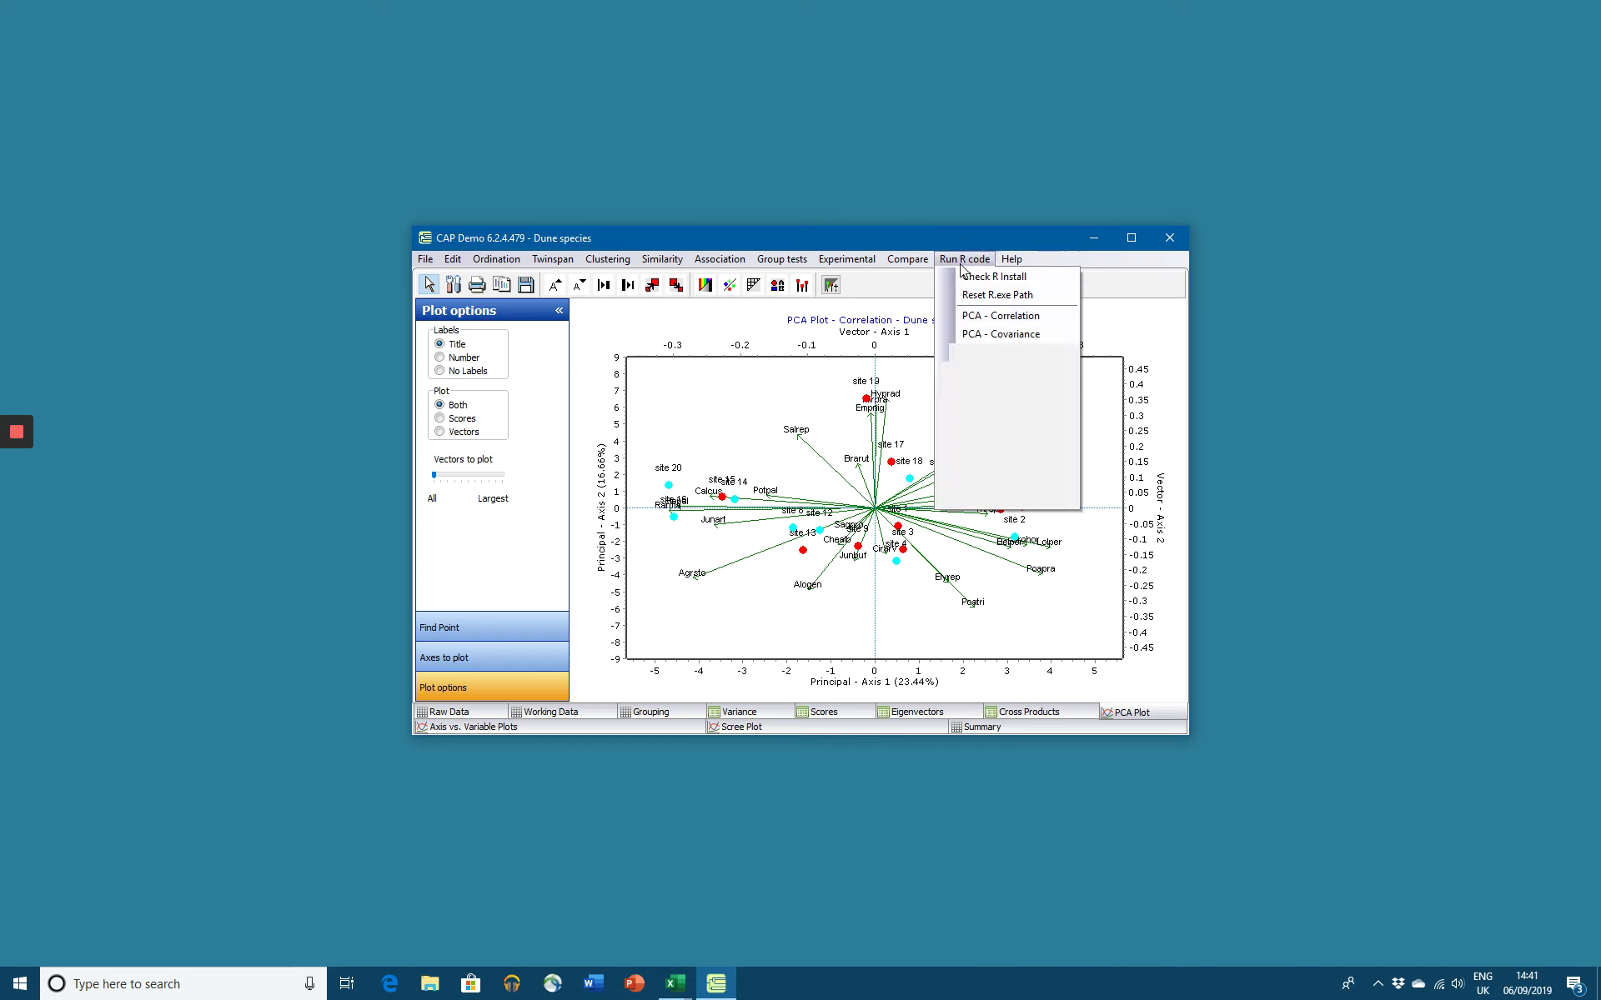
click(978, 316)
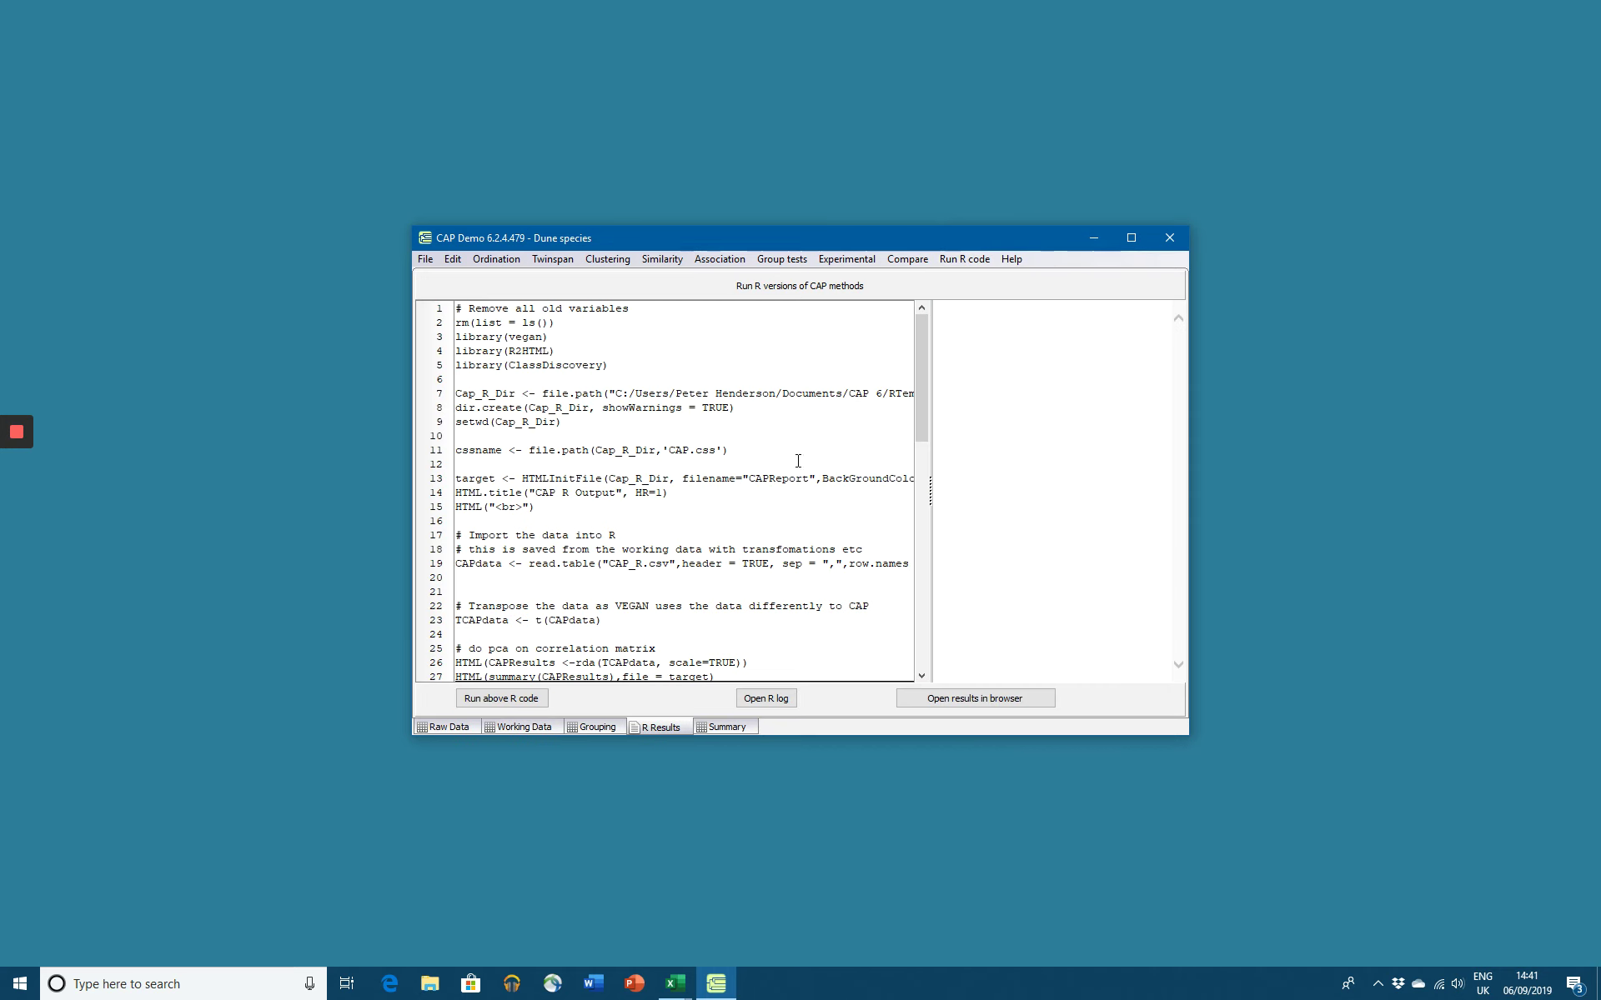
drag(915, 413, 969, 329)
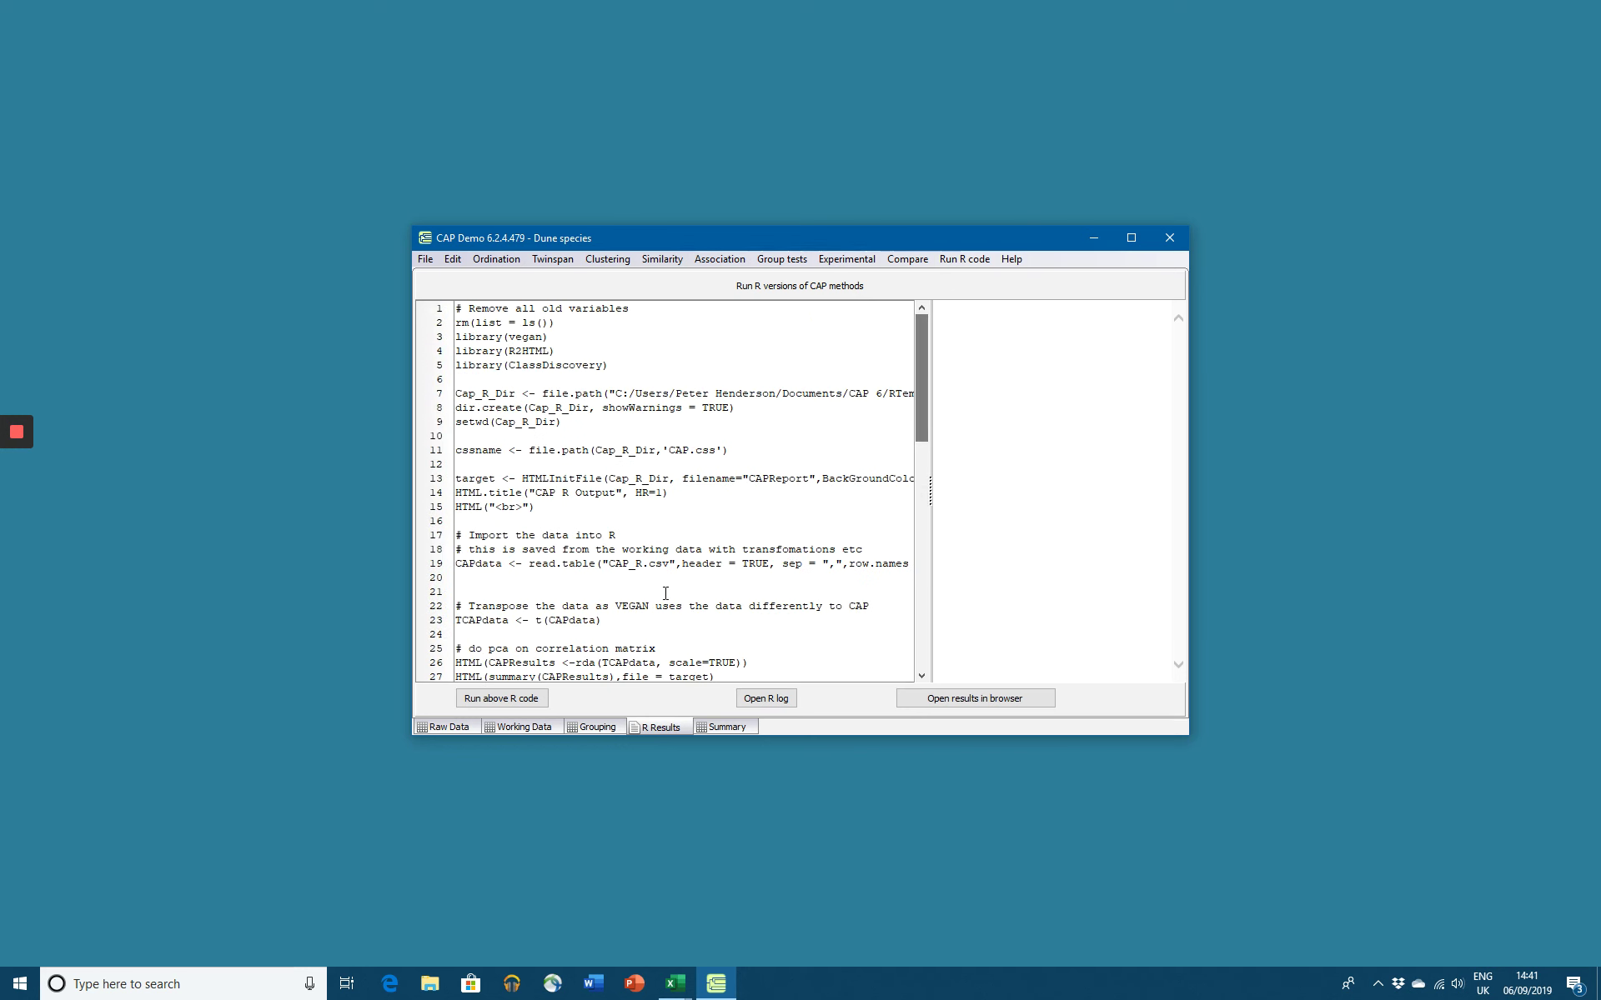
click(494, 701)
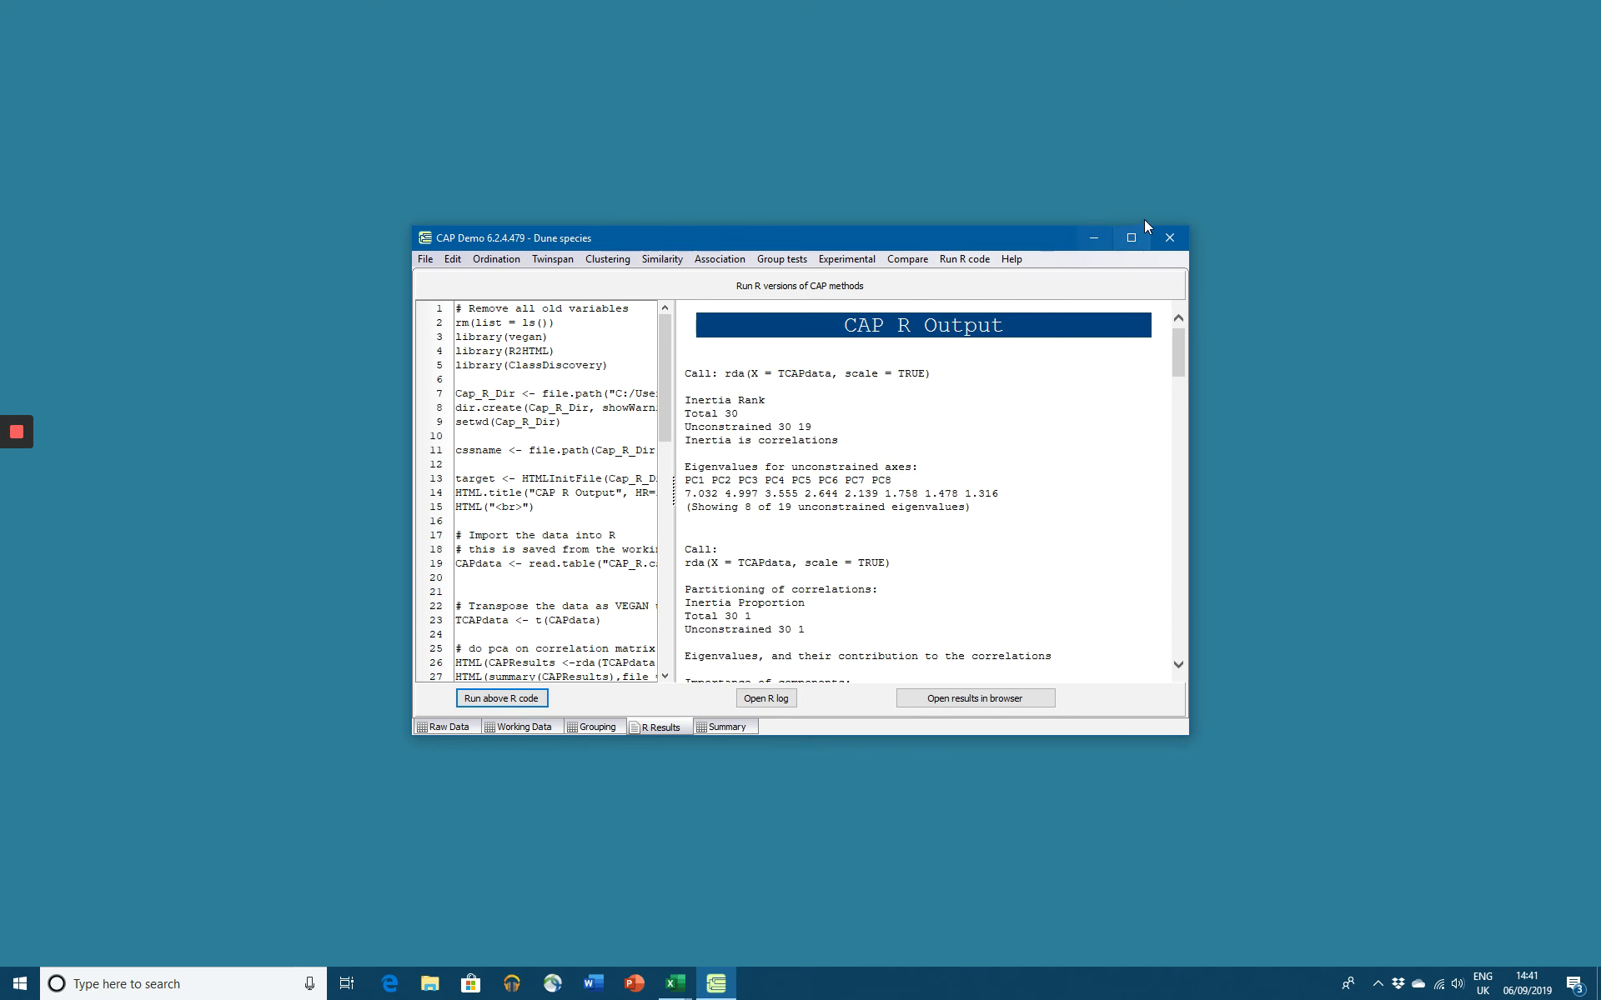
Maximize the window and examine the R output of the PCA correlation analysis.
click(1132, 239)
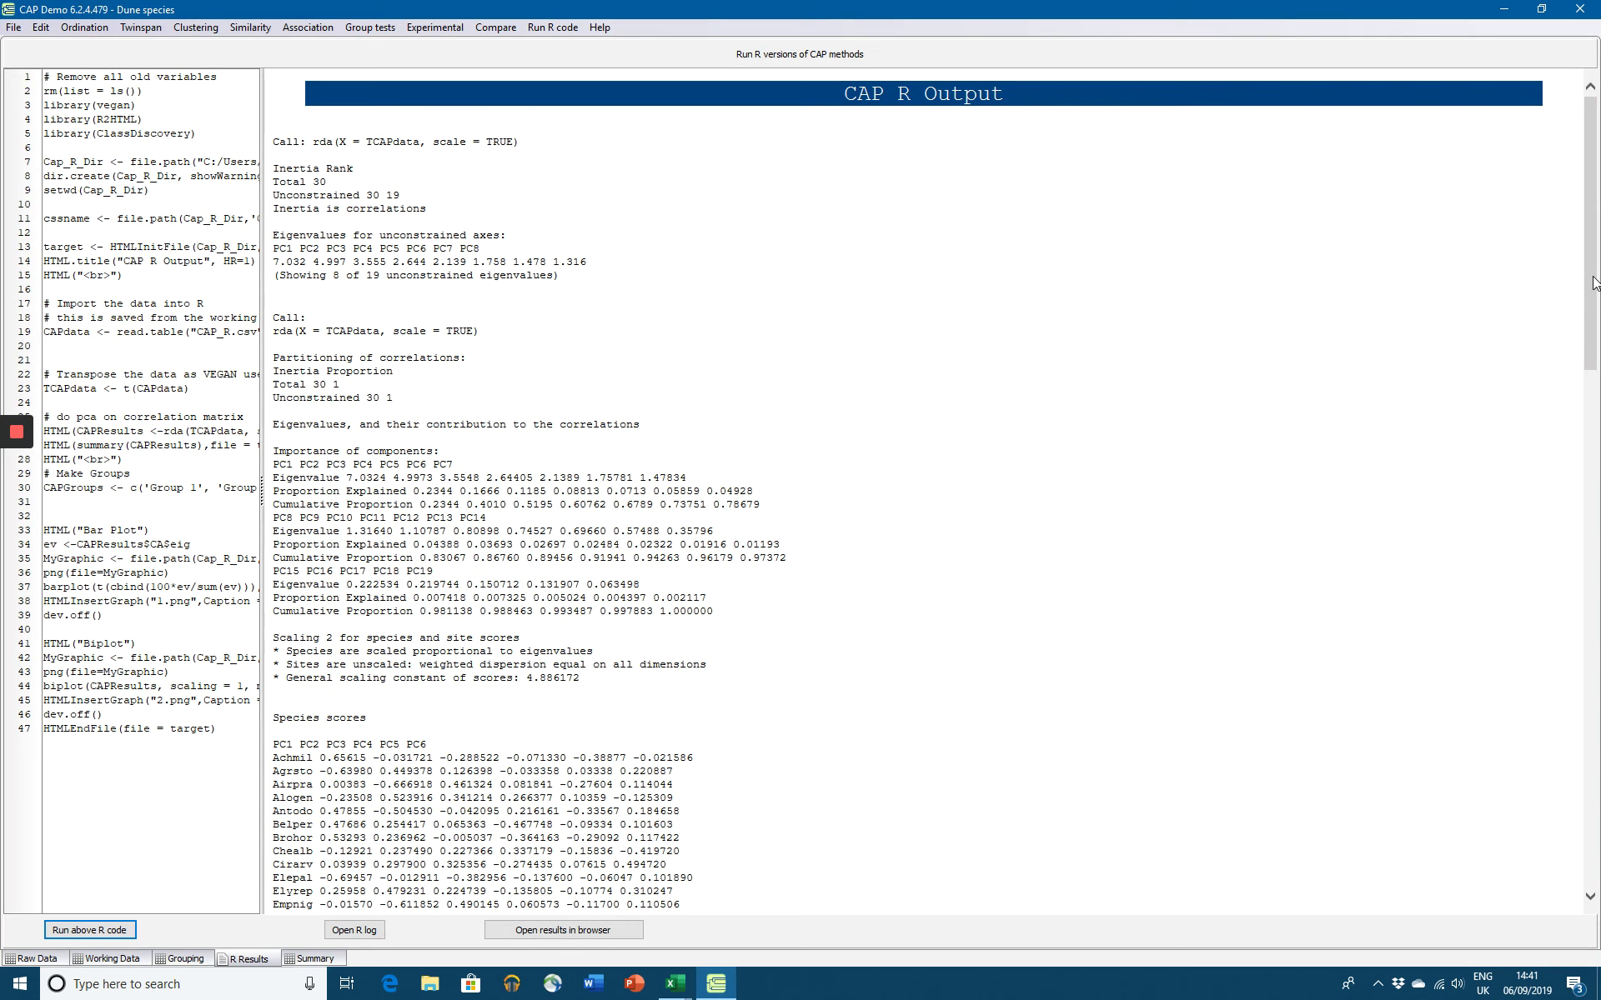
mouse_move(1592, 283)
mouse_down()
mouse_move(1591, 821)
mouse_move(1586, 275)
mouse_up()
click(552, 28)
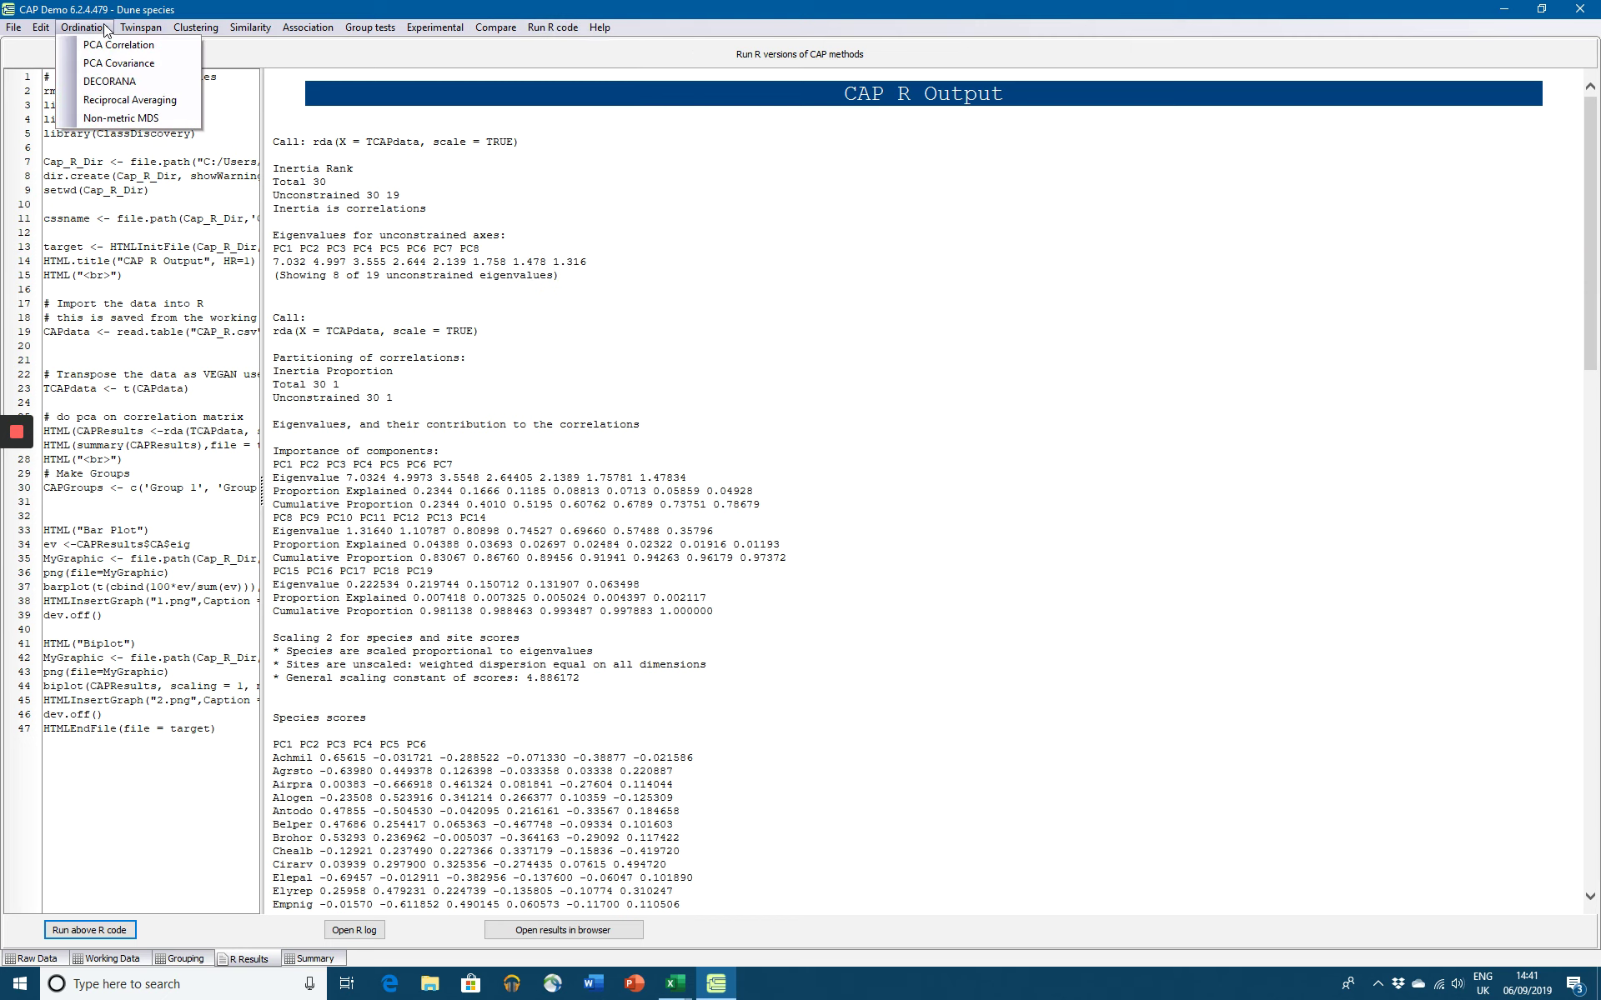
mouse_move(193, 33)
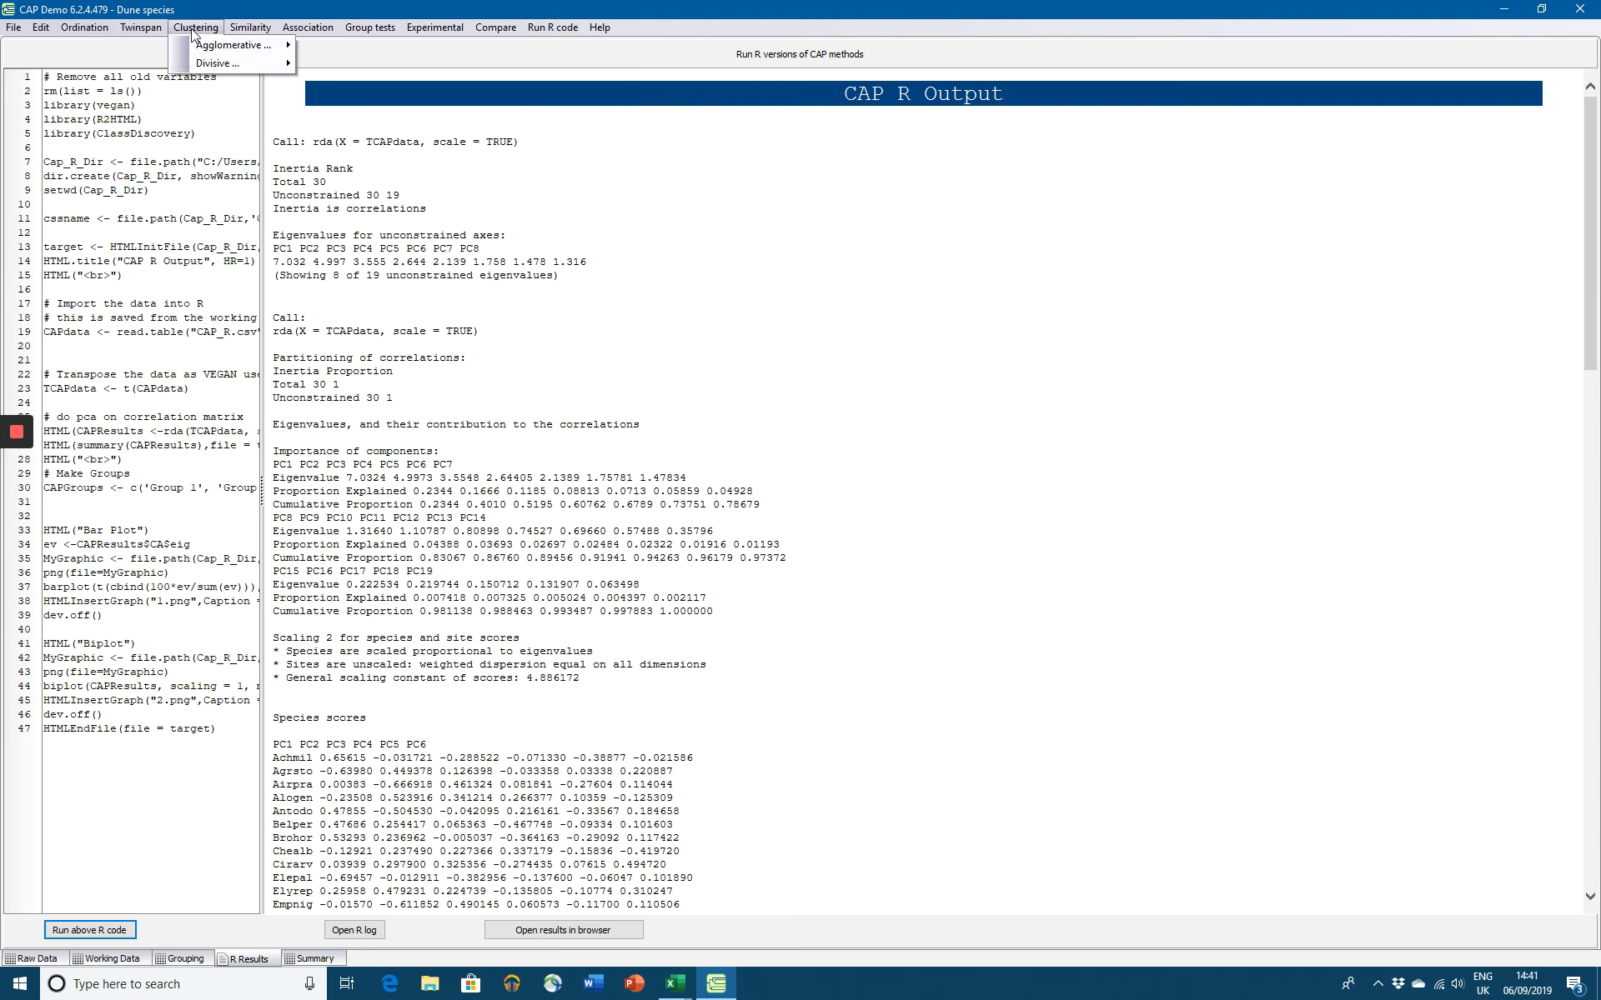
Run a DECORANA ordination on the Dune species data with the default setup and restore the window to its smaller size.
click(100, 30)
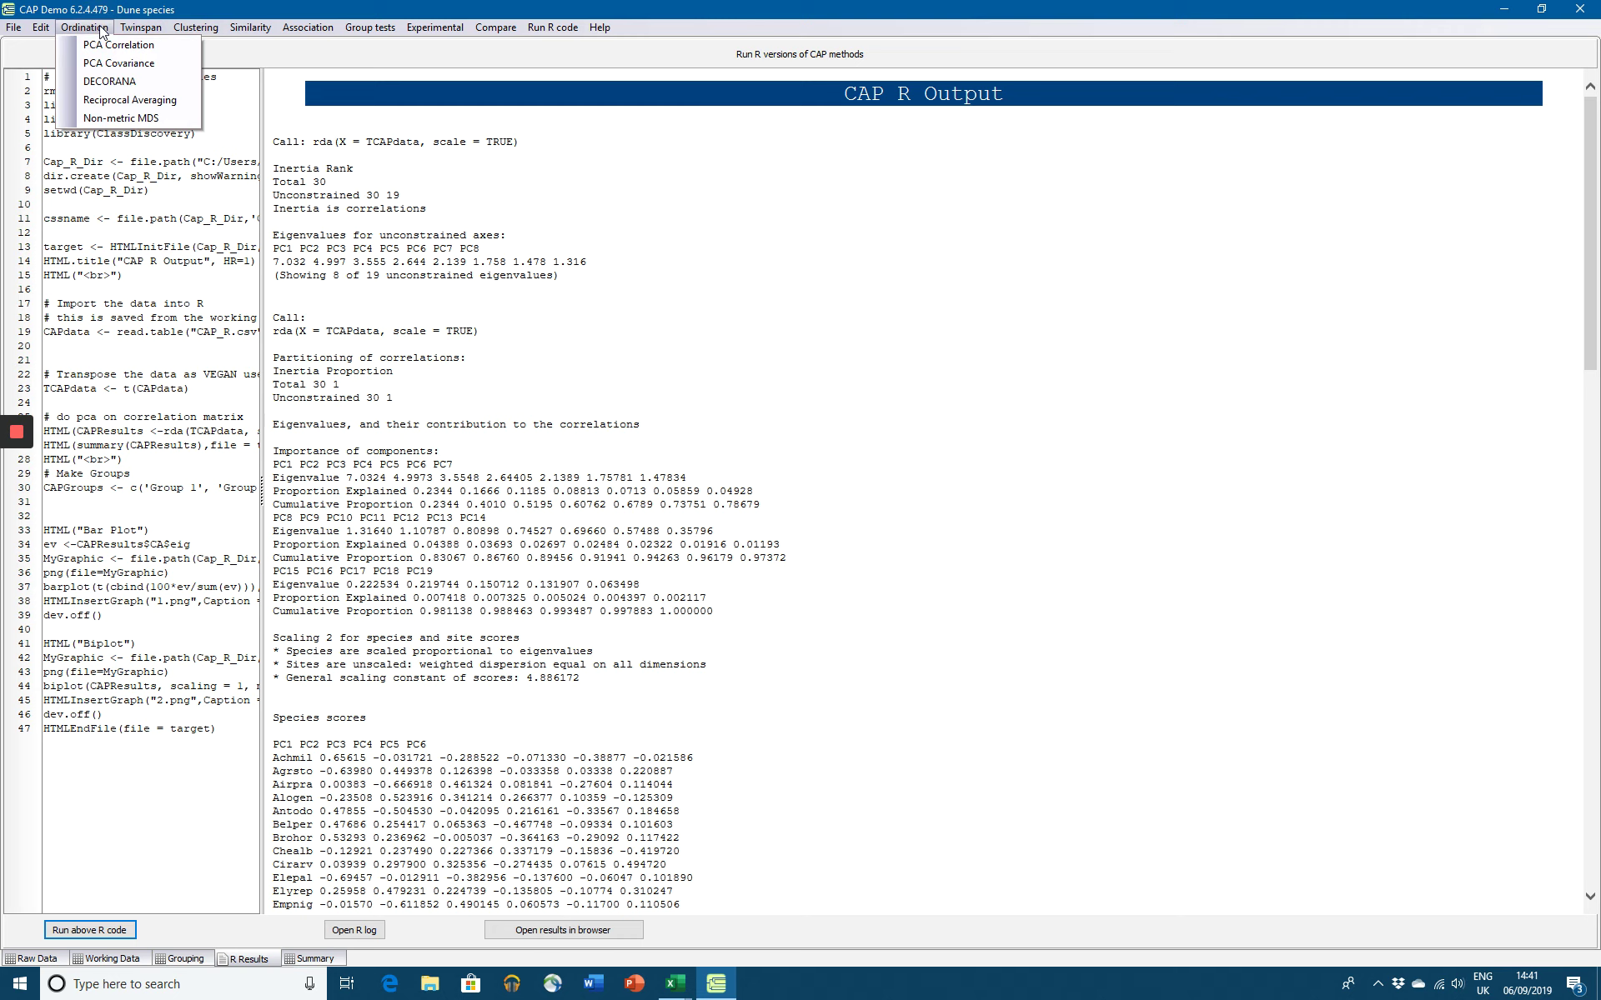
click(112, 83)
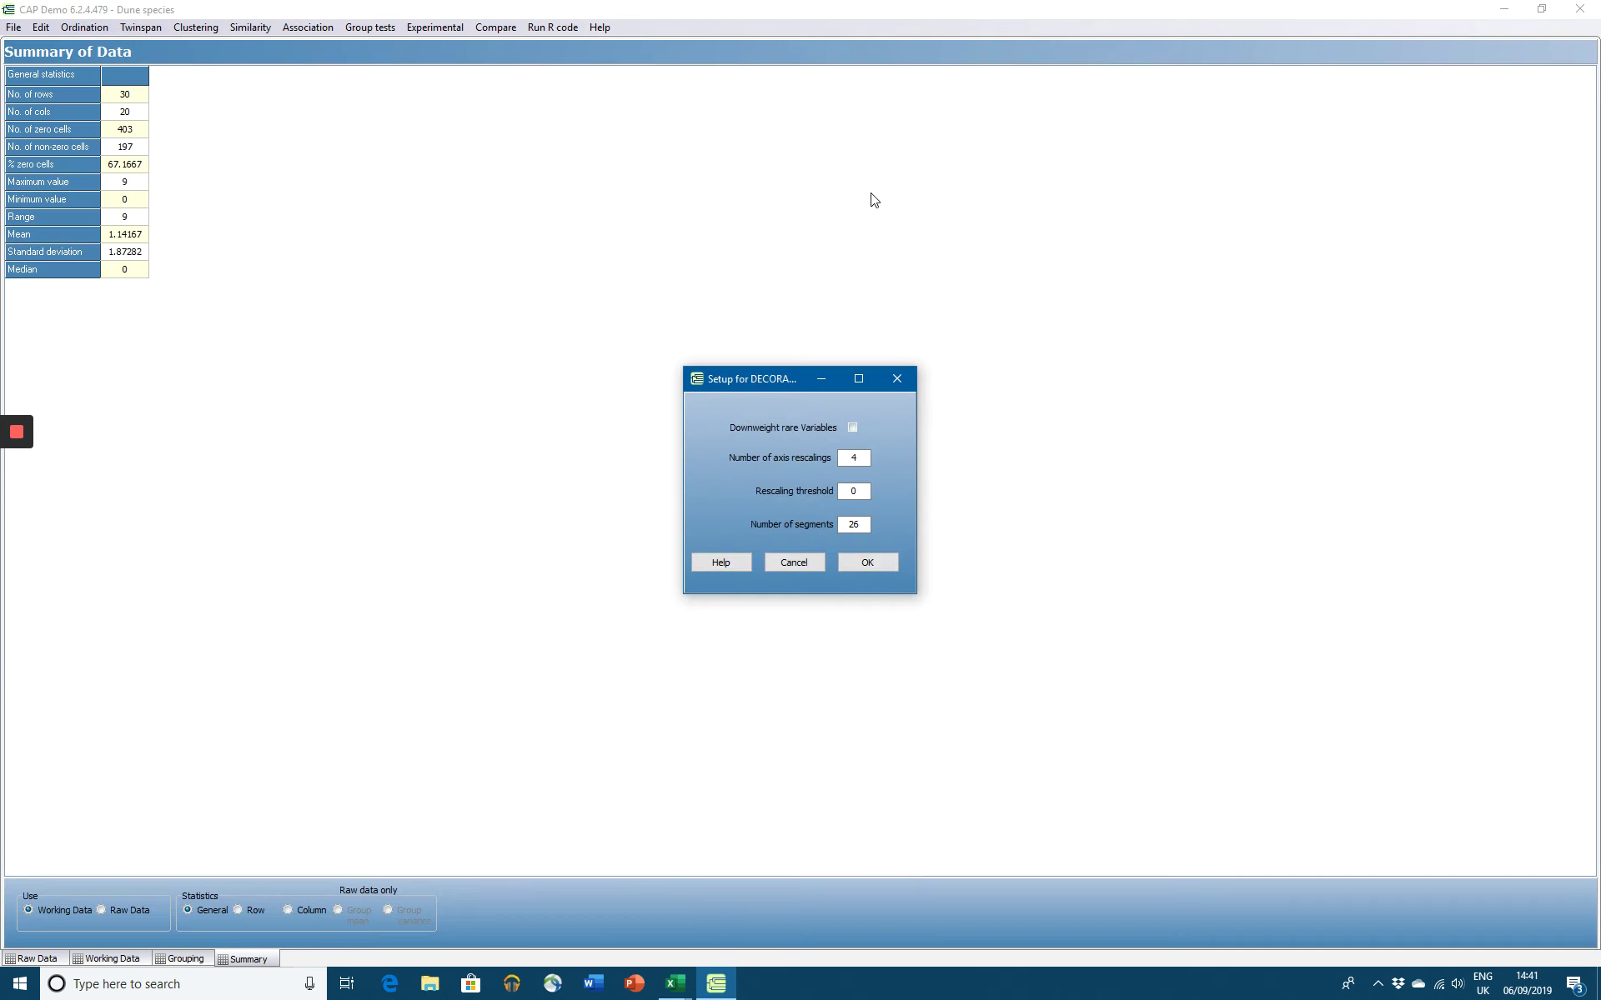
click(866, 562)
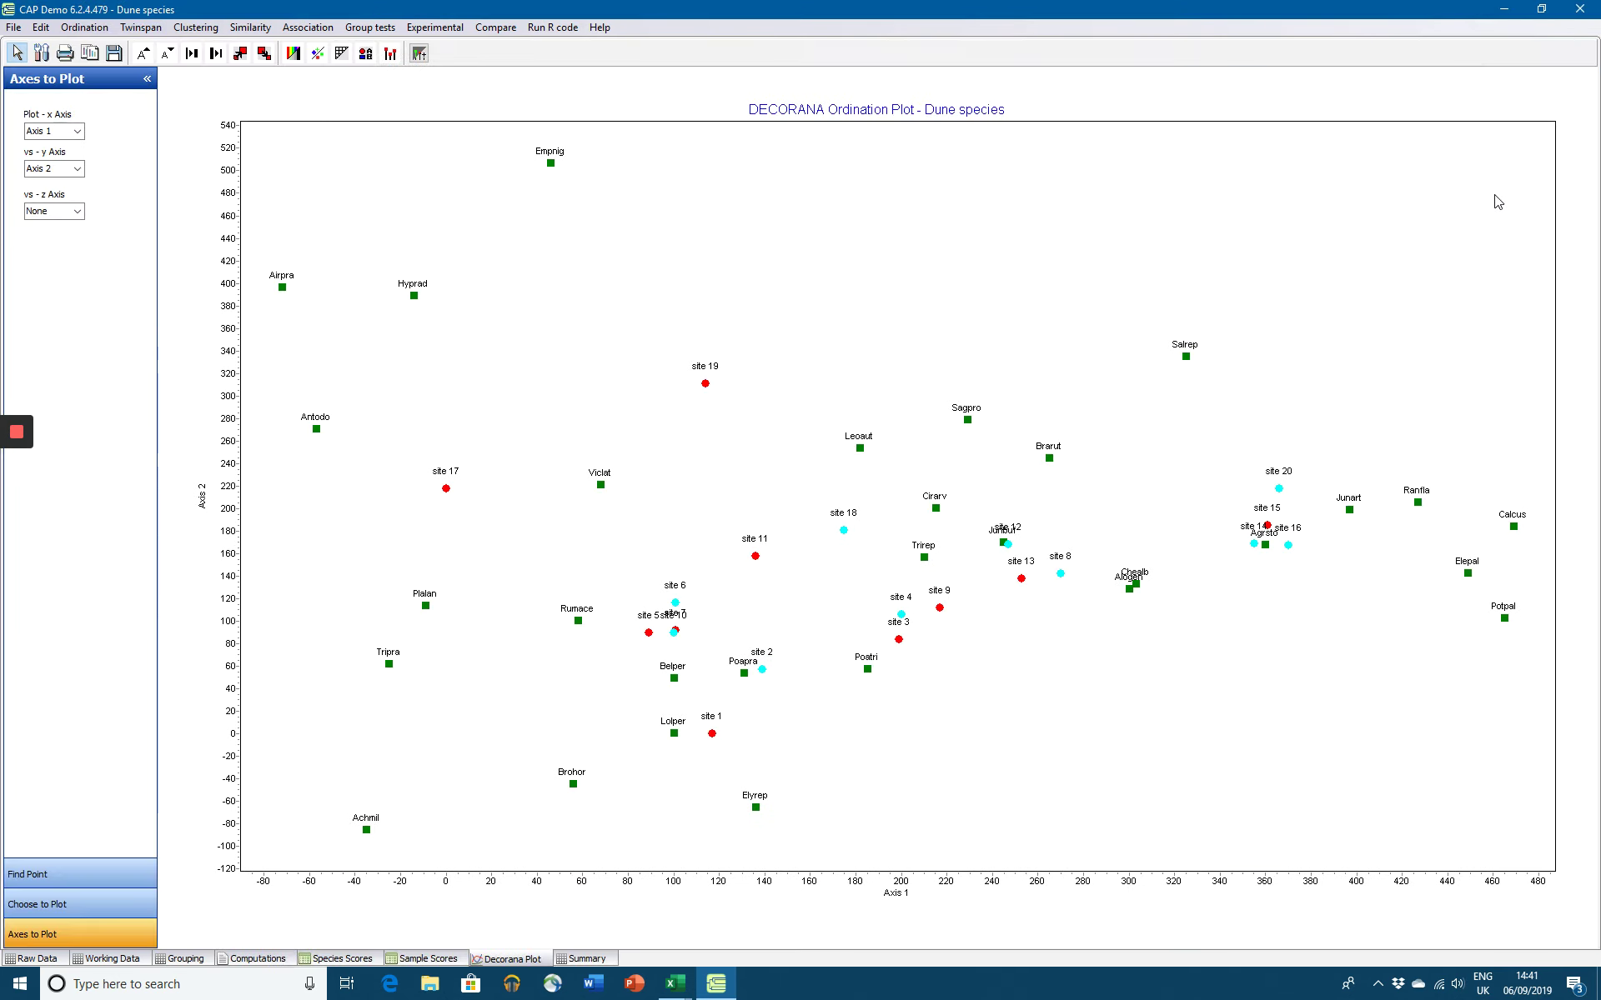
click(1541, 9)
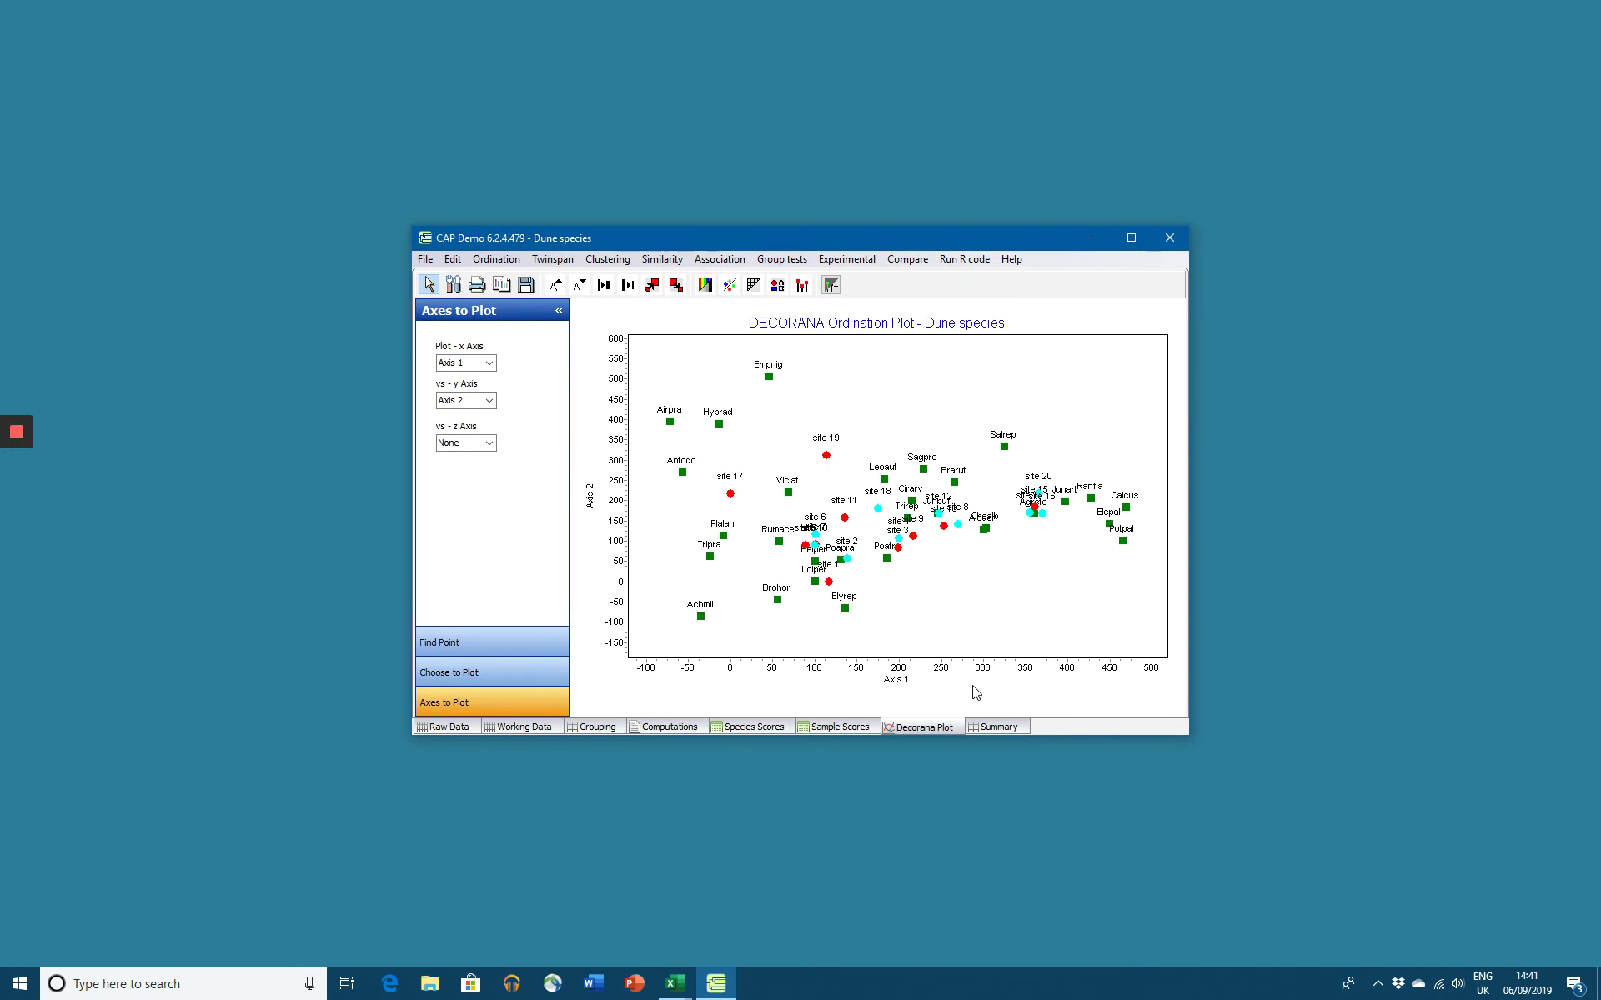